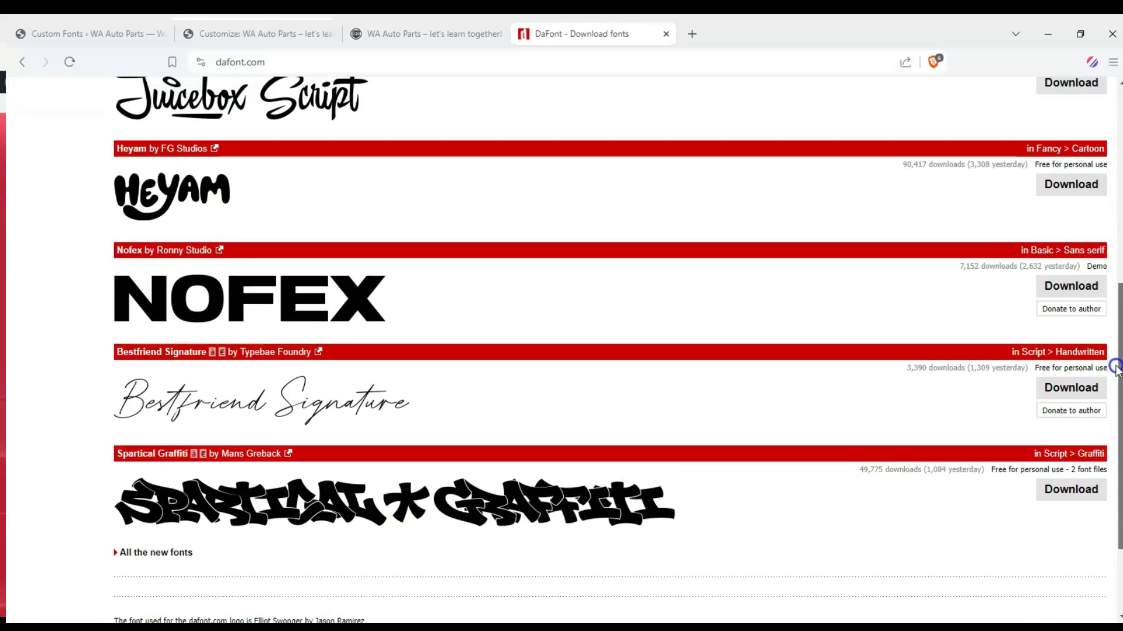
- Scroll through DaFont's Basic > Sans serif listing to find Lemon Milk
scroll(585, 351, up, 2)
scroll(351, 213, up, 5)
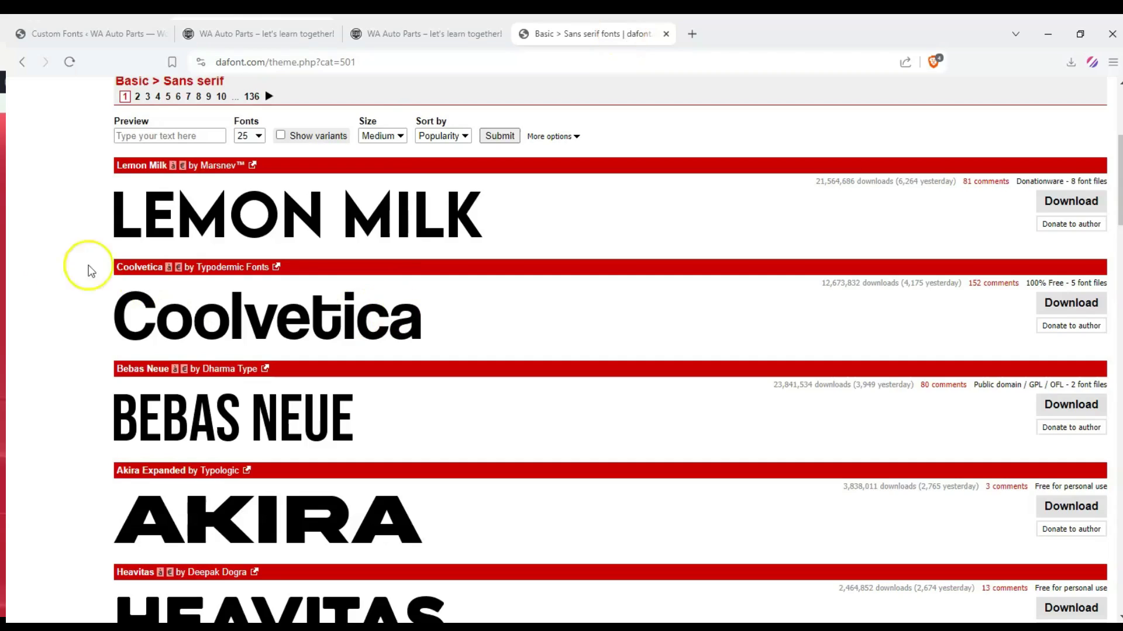
- Open the WA Auto Parts Customizer in a new browser tab
scroll(88, 271, up, 5)
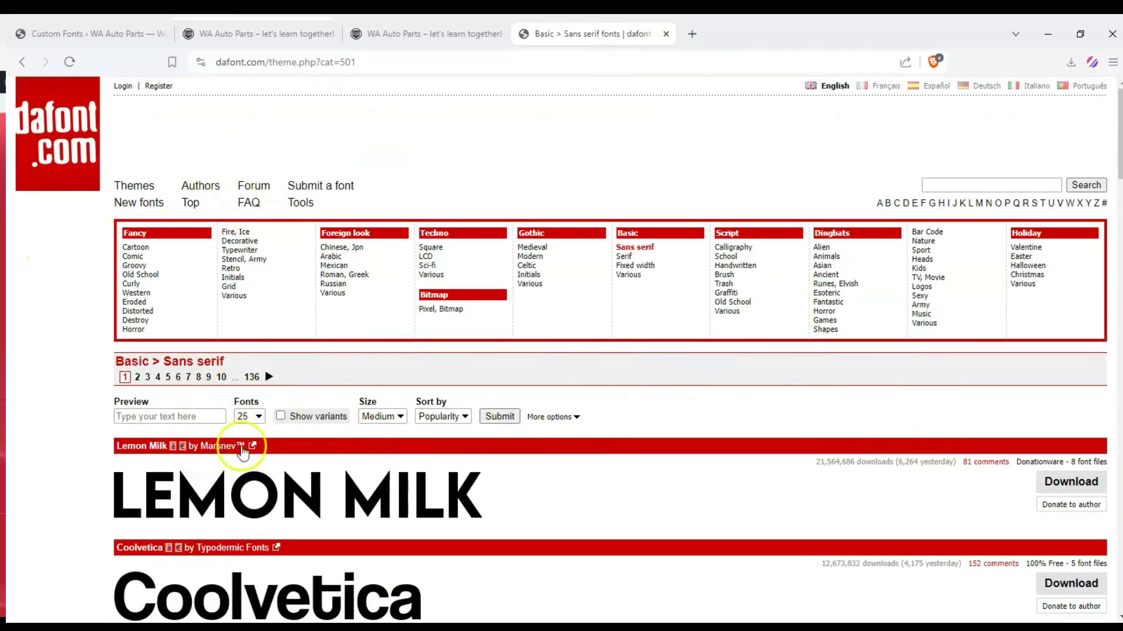
scroll(643, 410, down, 1)
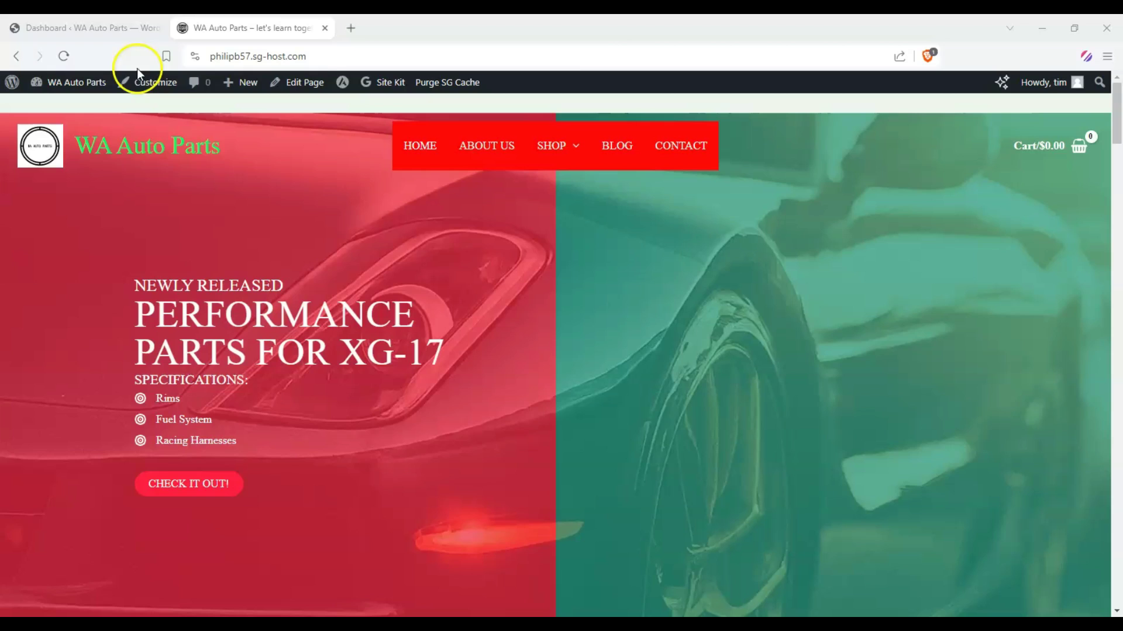
right_click(140, 76)
click(170, 83)
click(374, 27)
click(409, 28)
click(209, 314)
scroll(425, 314, down, 3)
scroll(351, 306, up, 3)
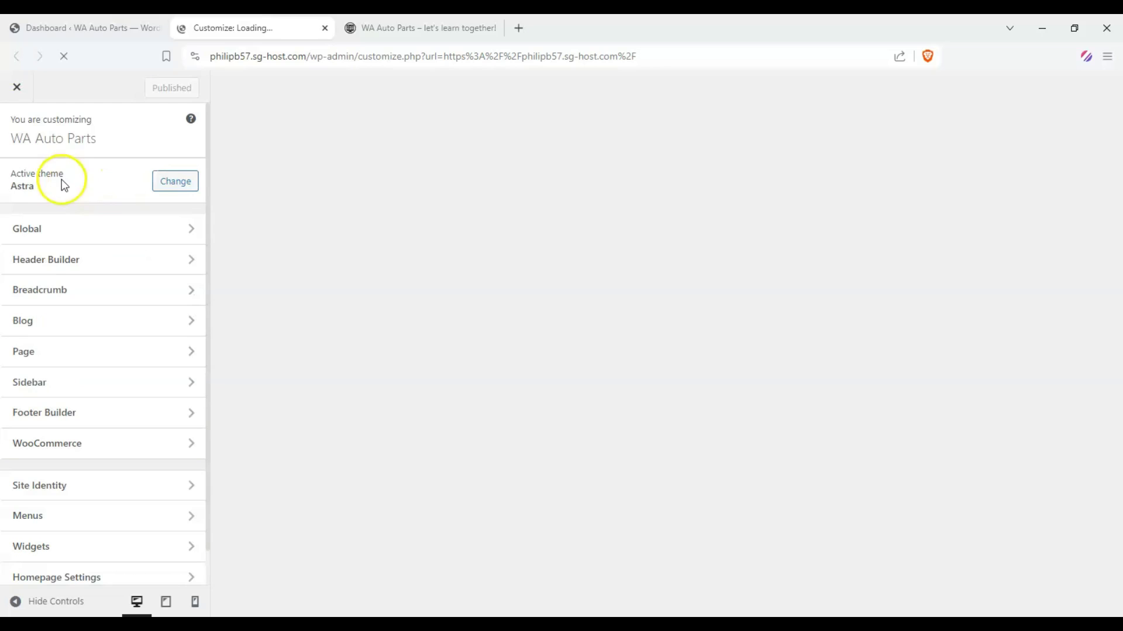
- Change the Headings Font family under Global > Typography from Rubik Dirt to Dekko
click(90, 231)
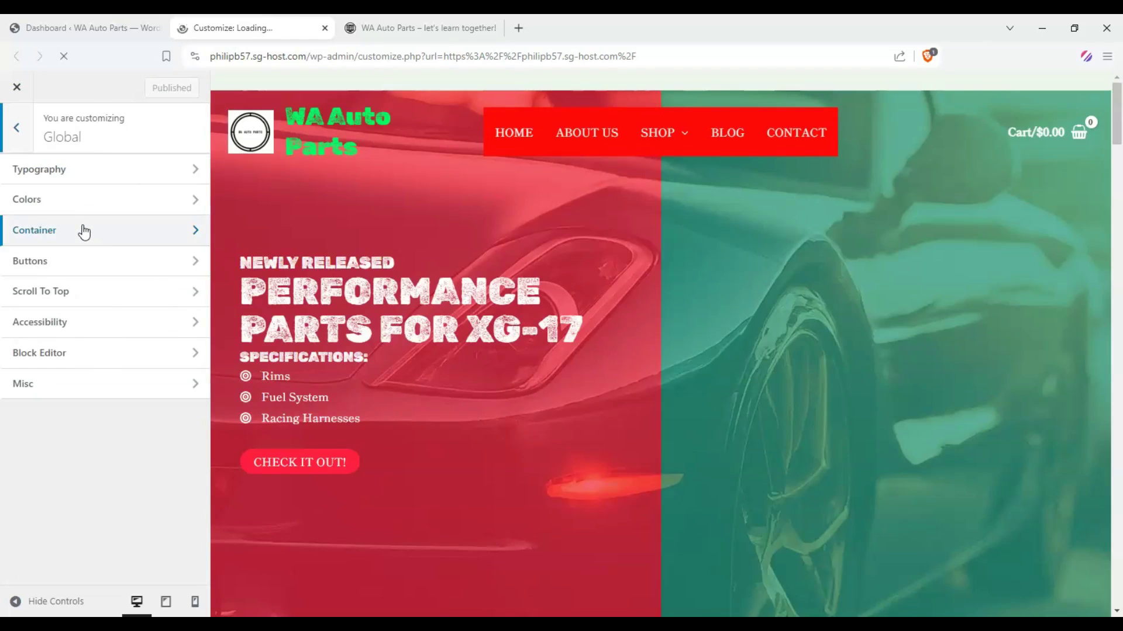
click(93, 159)
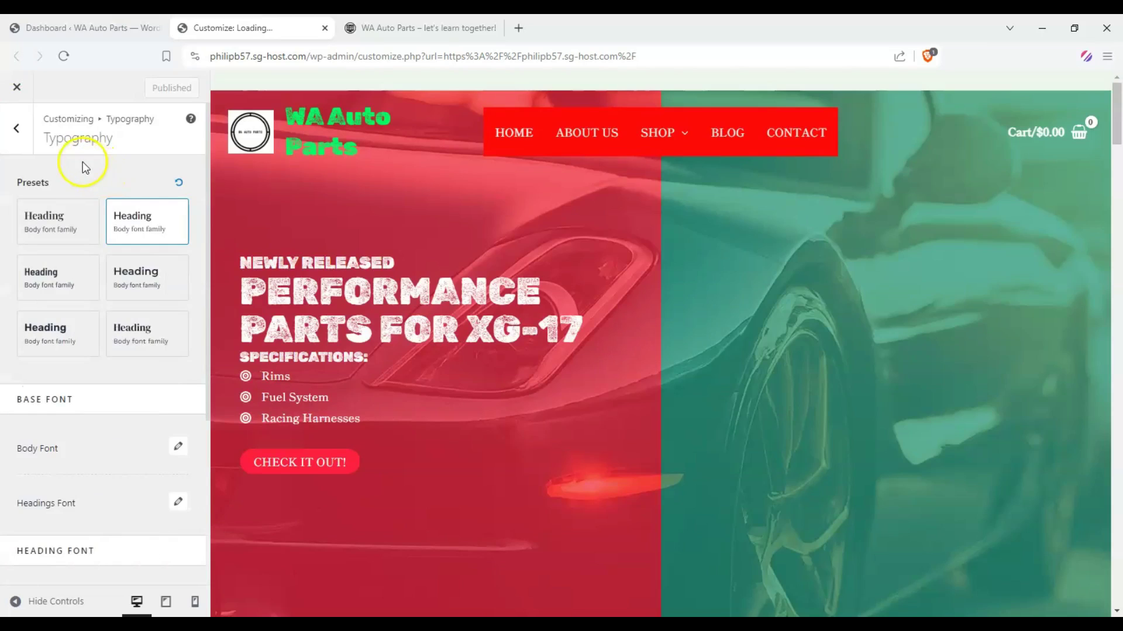
scroll(135, 409, down, 3)
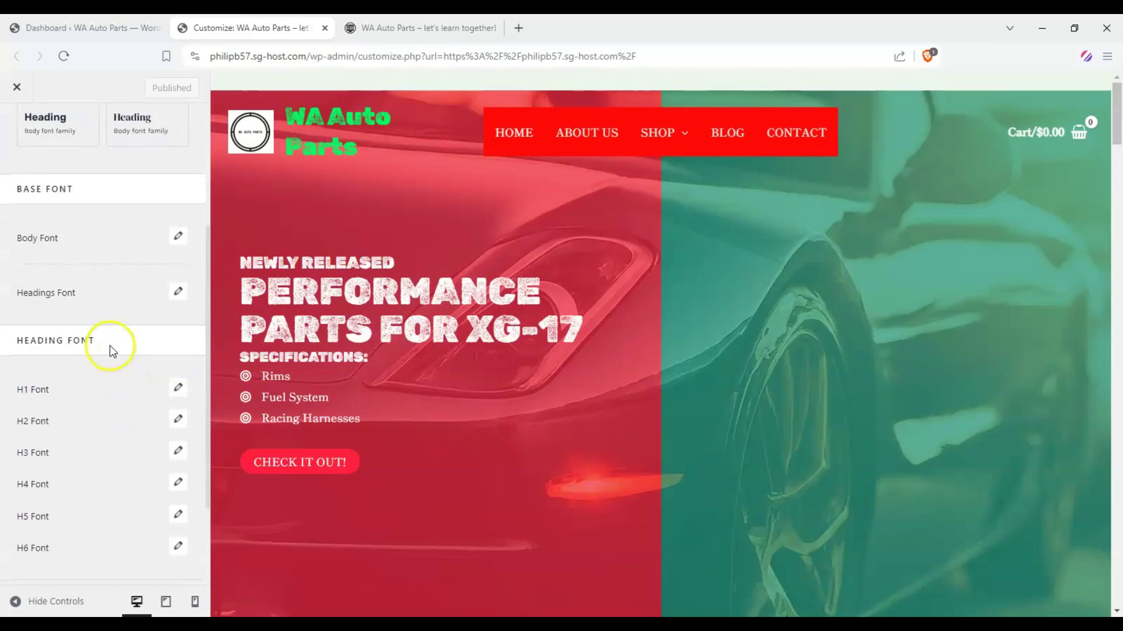
click(178, 291)
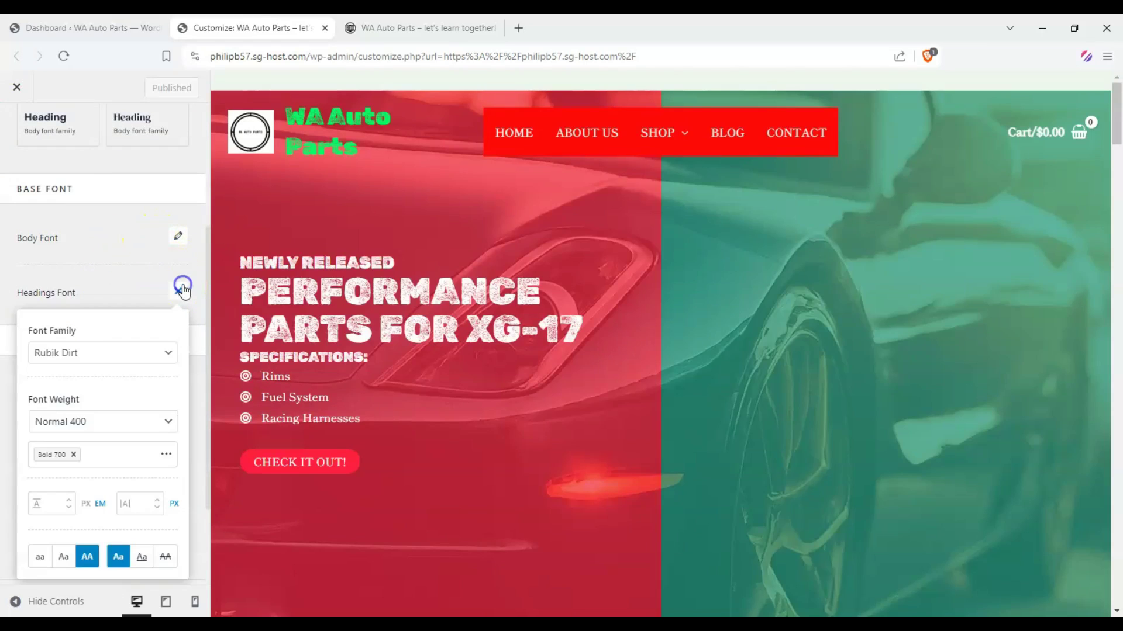
click(169, 353)
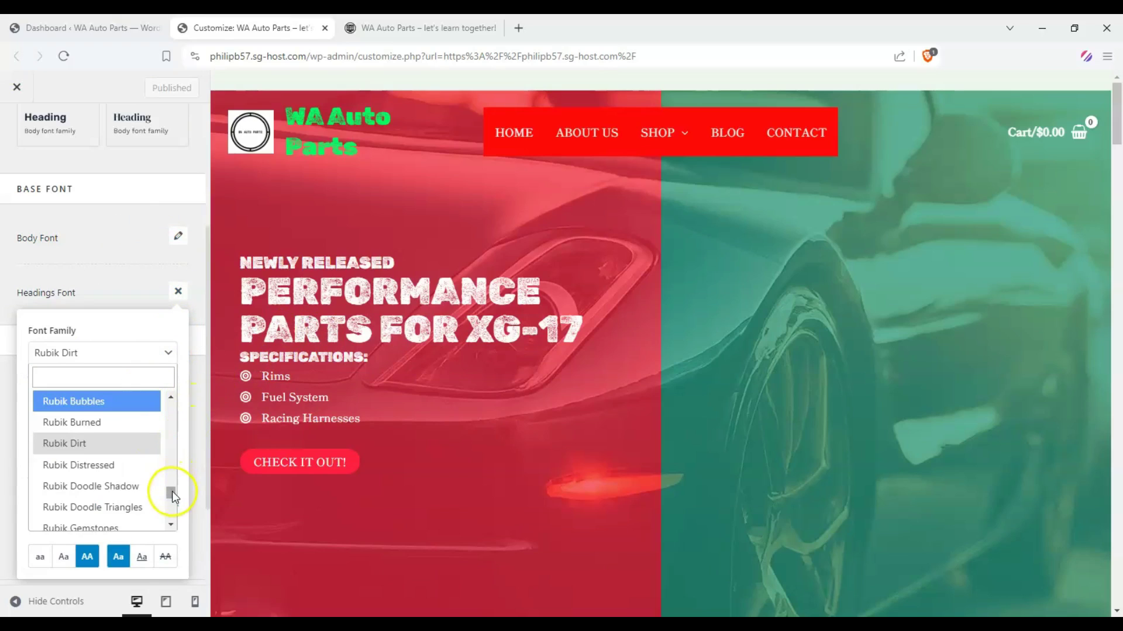
drag(172, 493, 170, 430)
click(103, 460)
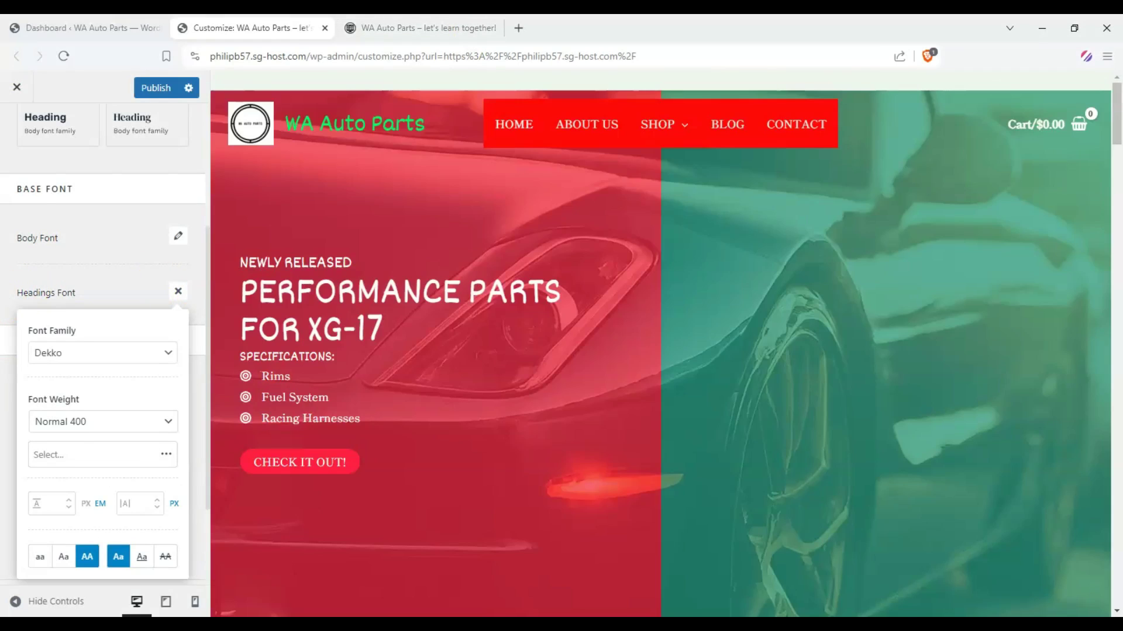
click(5, 292)
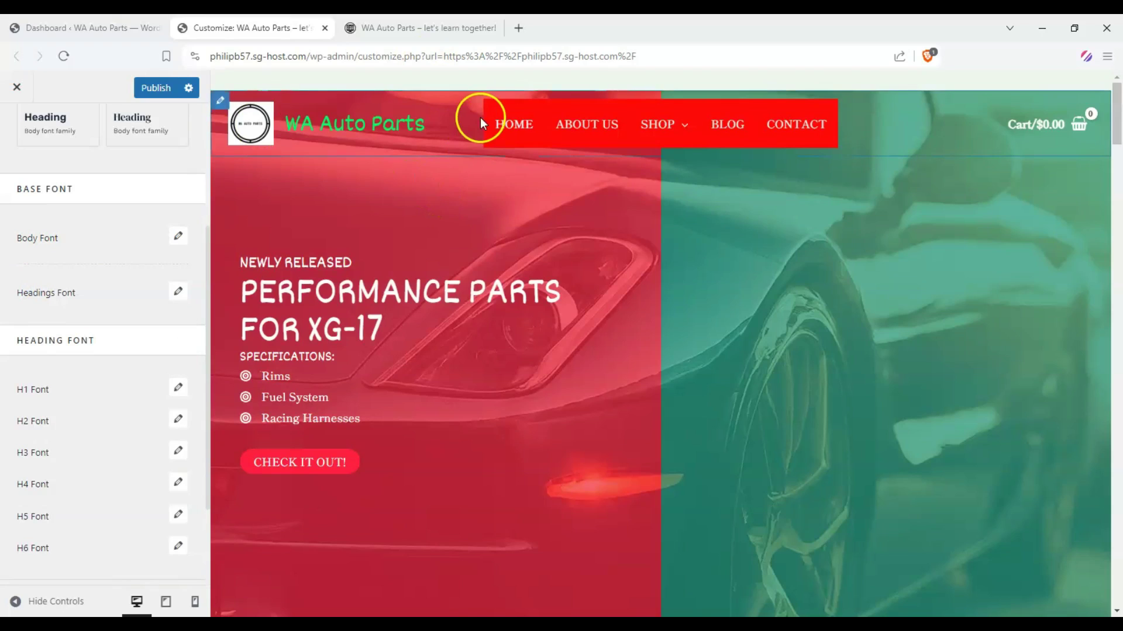
- Search the plugin directory for 'custom fonts' from Plugins > Add New Plugin
click(82, 27)
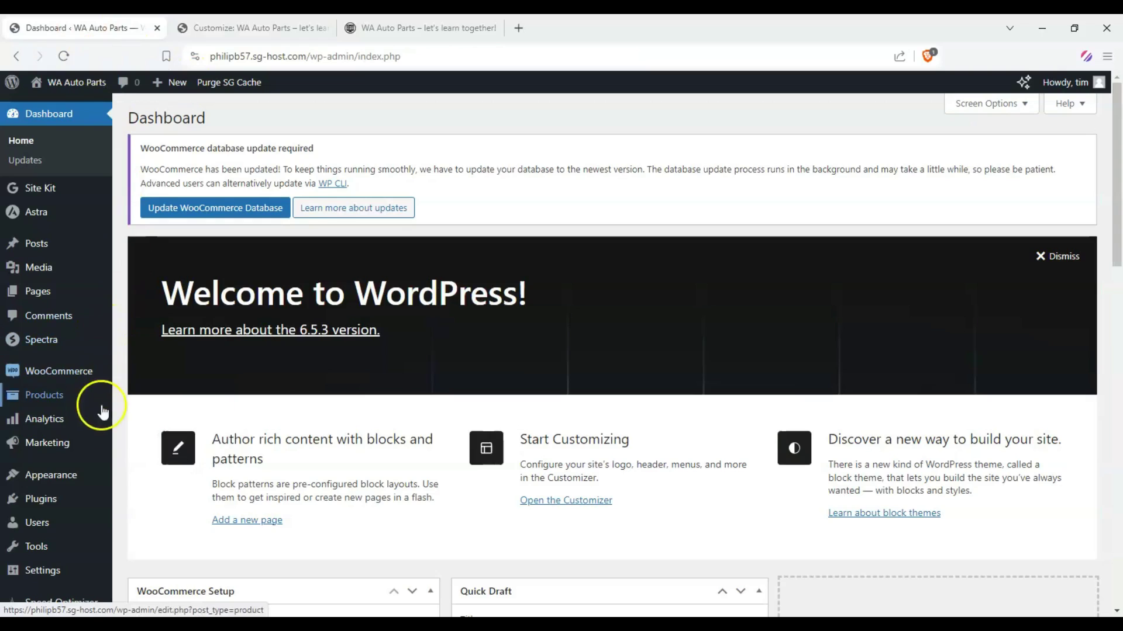
click(76, 498)
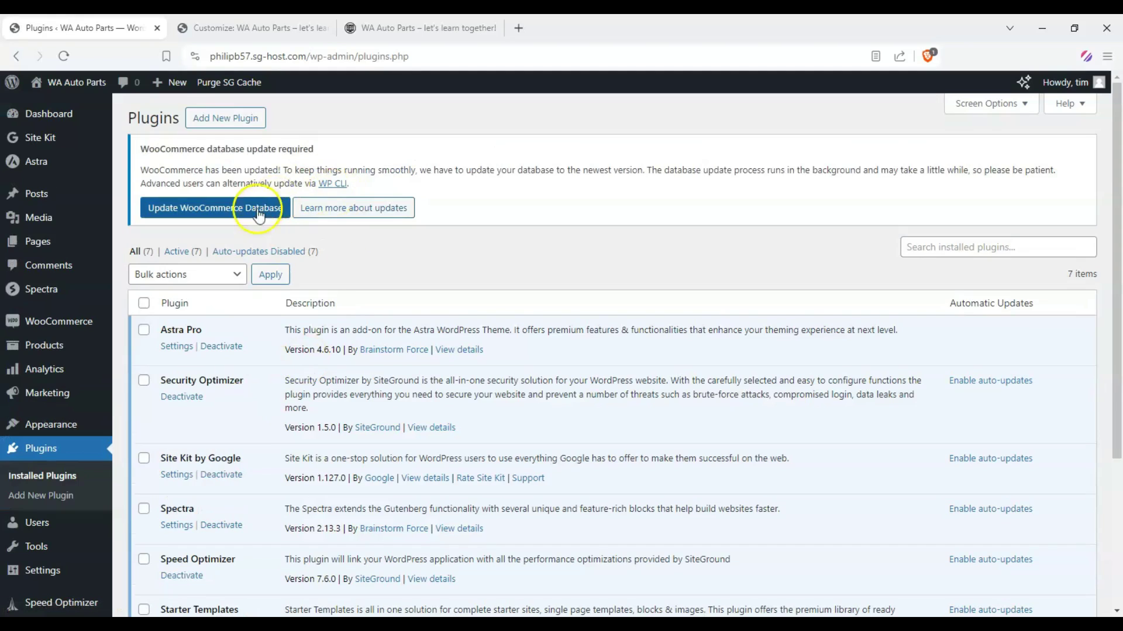
click(242, 128)
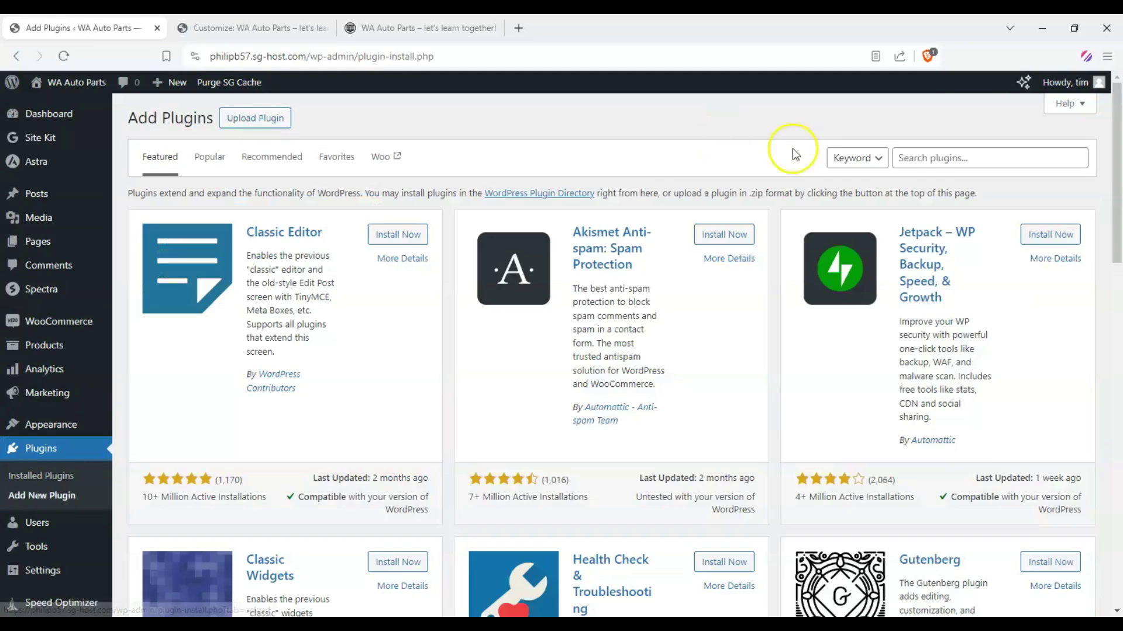
click(940, 168)
click(997, 317)
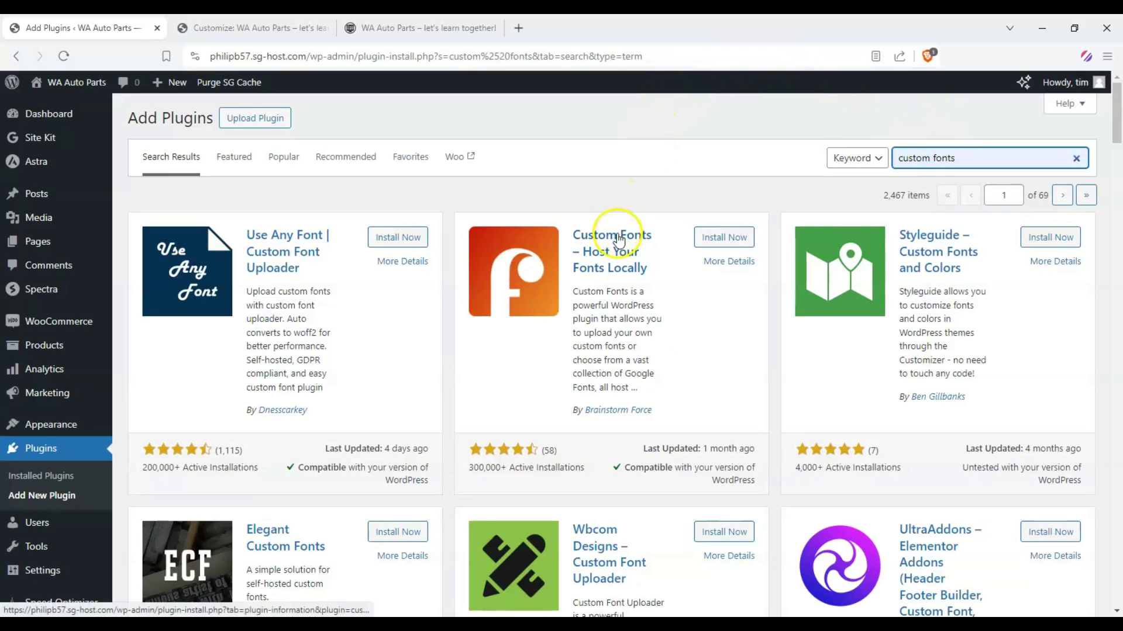
- Install and activate Brainstorm Force's Custom Fonts plugin, then refresh the page
drag(653, 411, 561, 411)
click(560, 411)
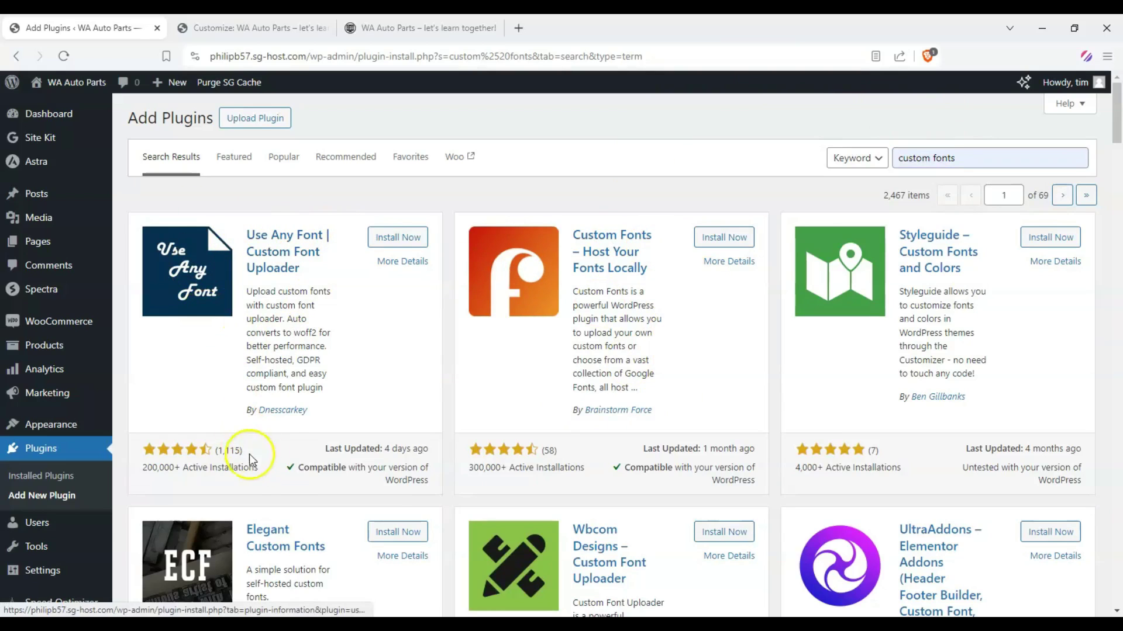
drag(315, 467, 429, 481)
click(430, 480)
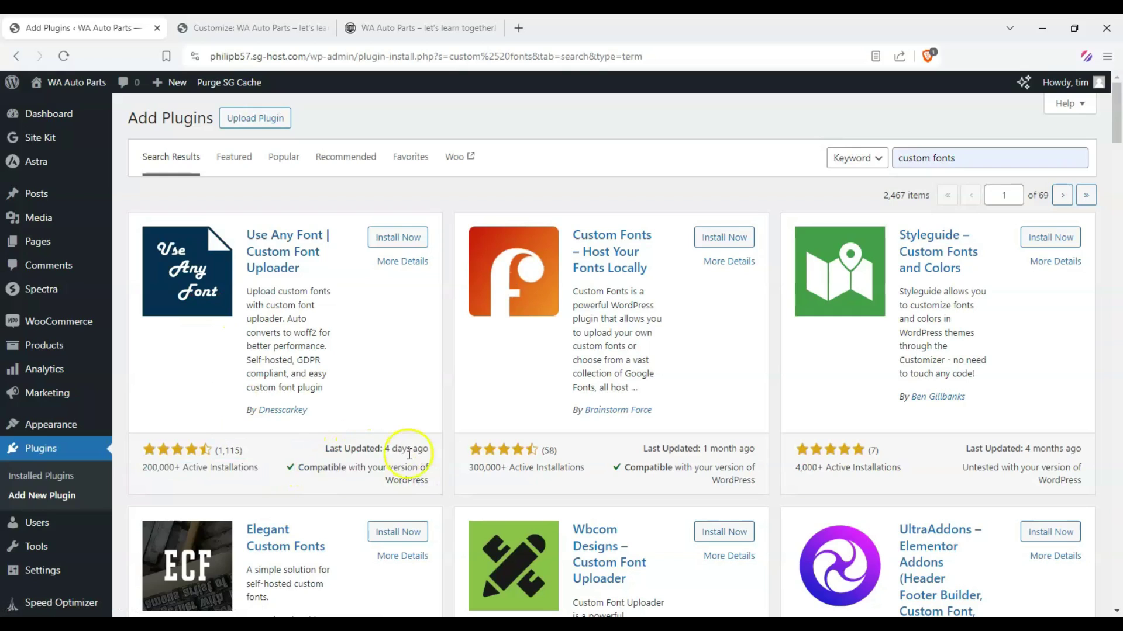
click(714, 240)
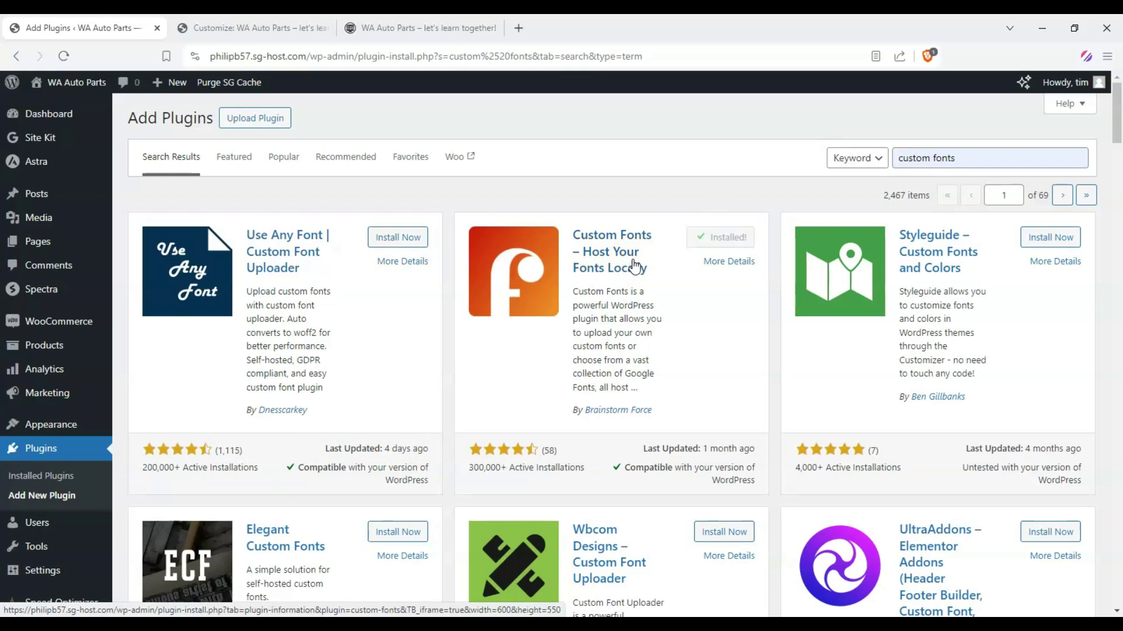
click(731, 237)
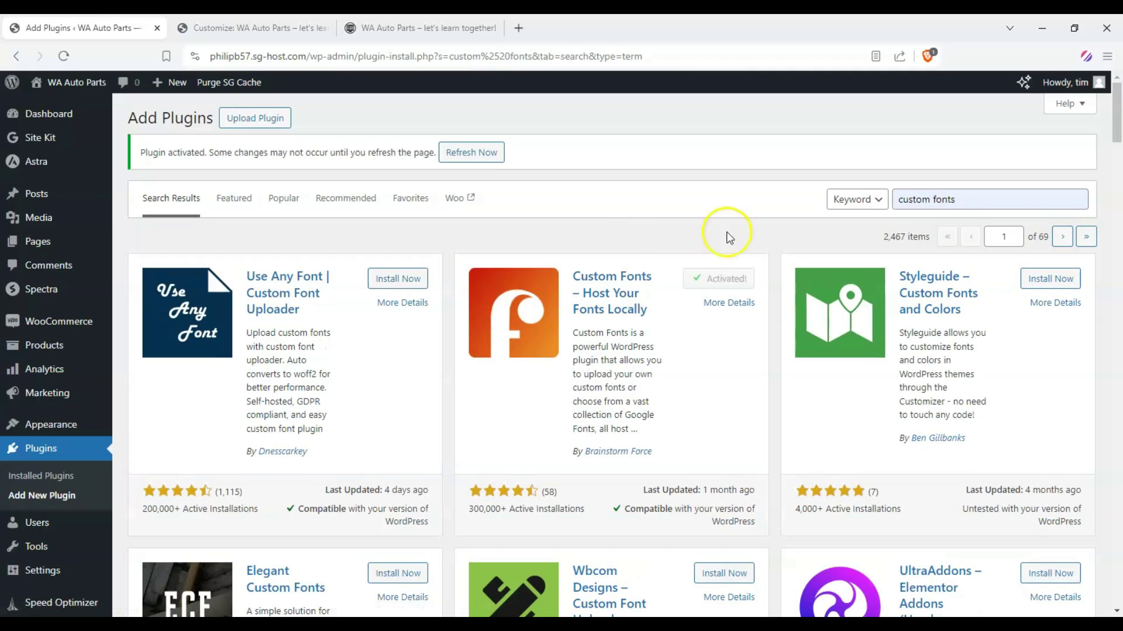
click(473, 154)
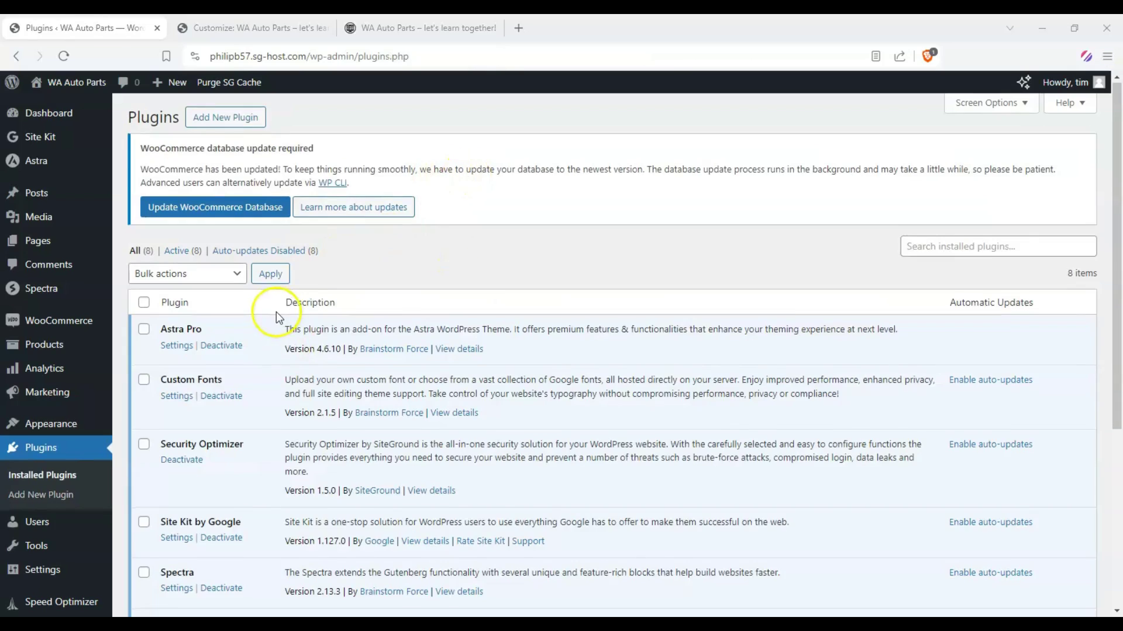
- Open Custom Fonts settings from the Plugins list and choose Add New Font
scroll(259, 257, down, 3)
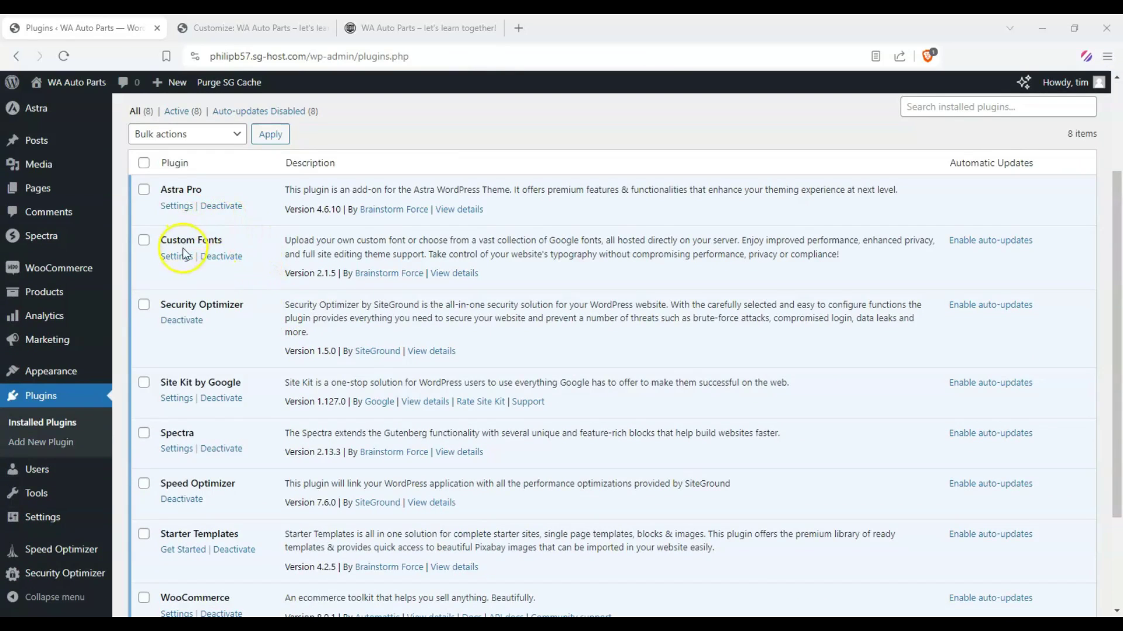
drag(183, 248, 201, 243)
click(179, 259)
click(182, 260)
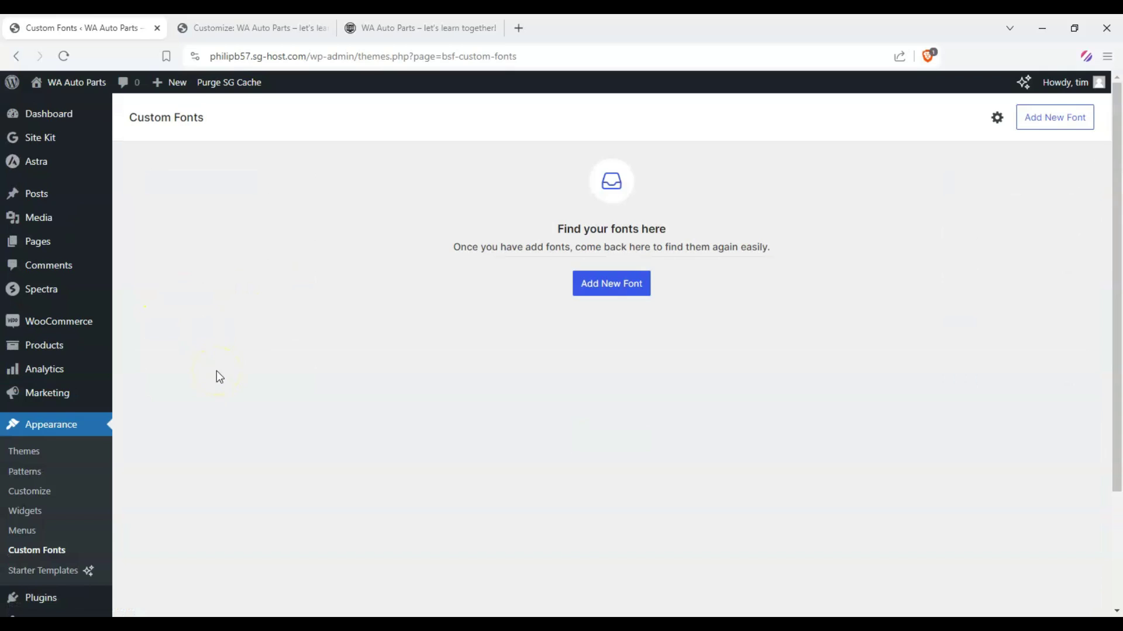
click(609, 284)
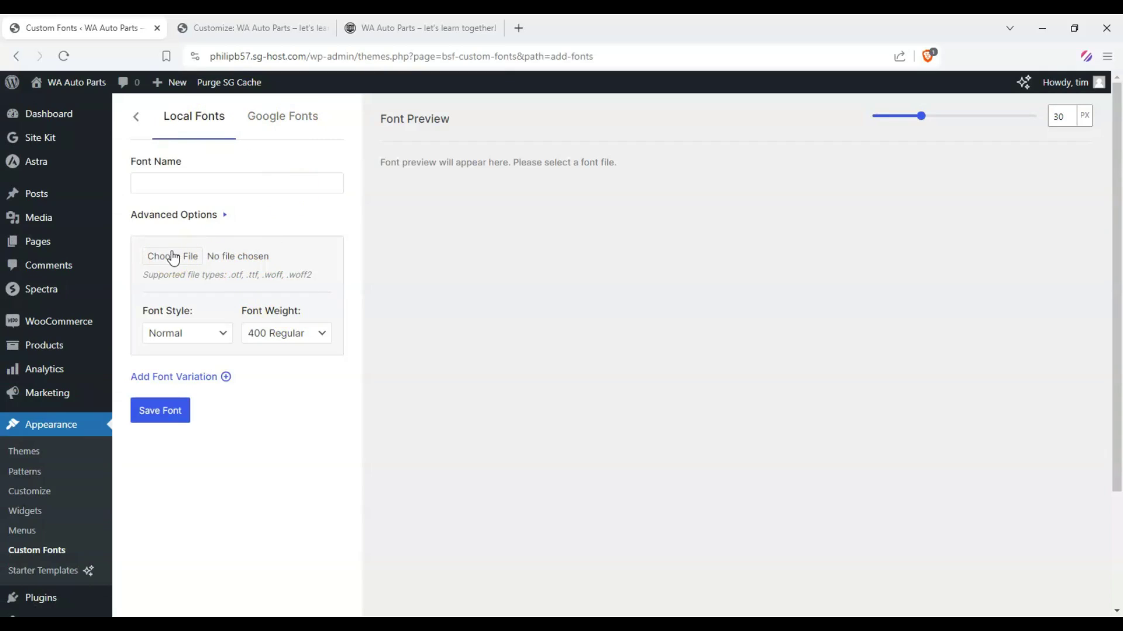
- Preview Google fonts Noto Serif, Noto Sans Thai Looped, ZCOOL KuaiLe and Rubik 80s Fade
click(270, 135)
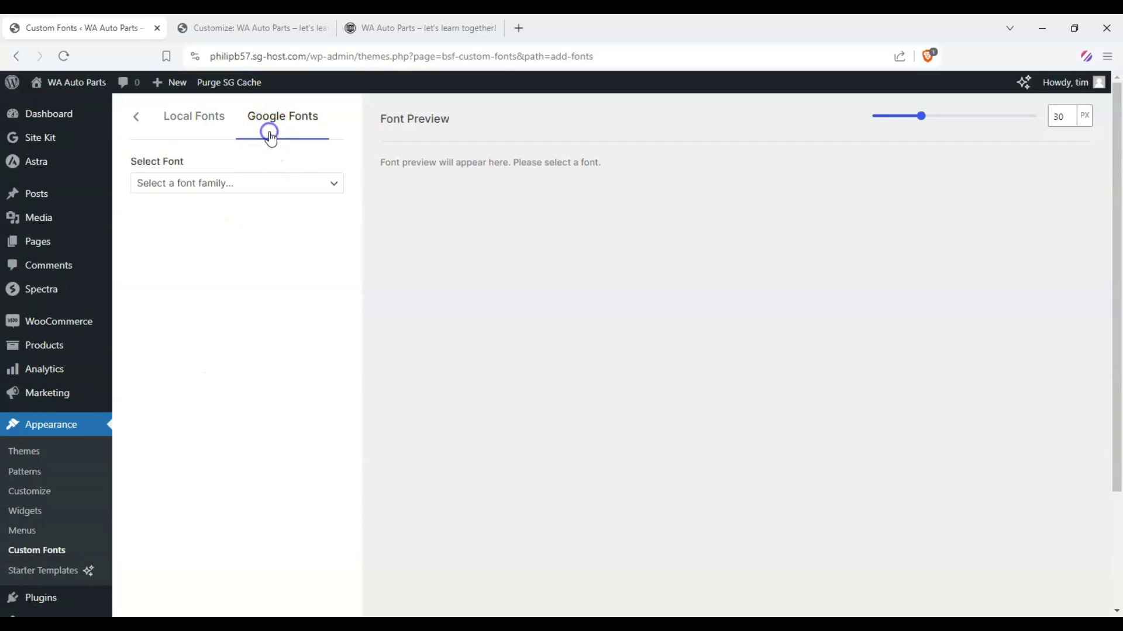
click(289, 183)
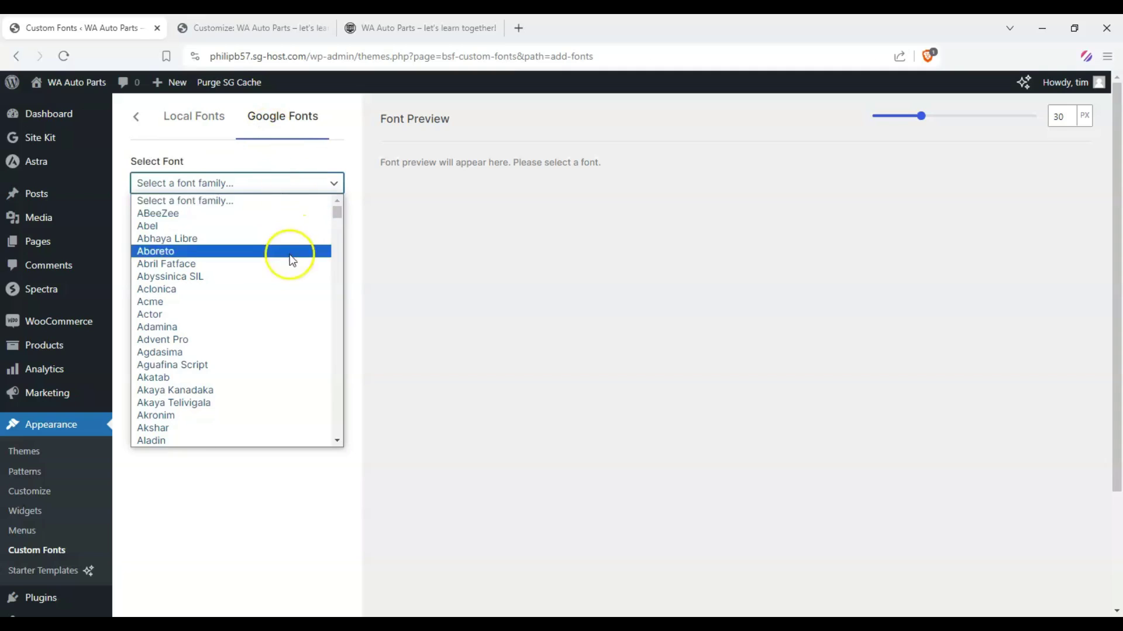
scroll(289, 263, down, 20)
scroll(234, 334, down, 10)
click(234, 333)
click(281, 184)
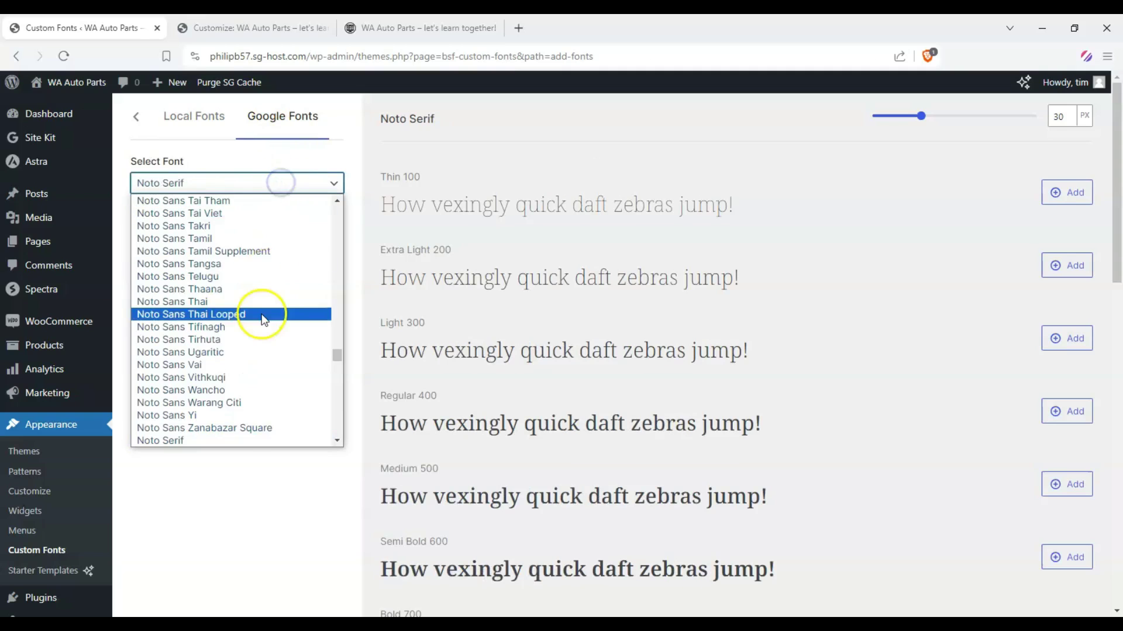
click(263, 314)
click(298, 186)
drag(334, 357, 345, 444)
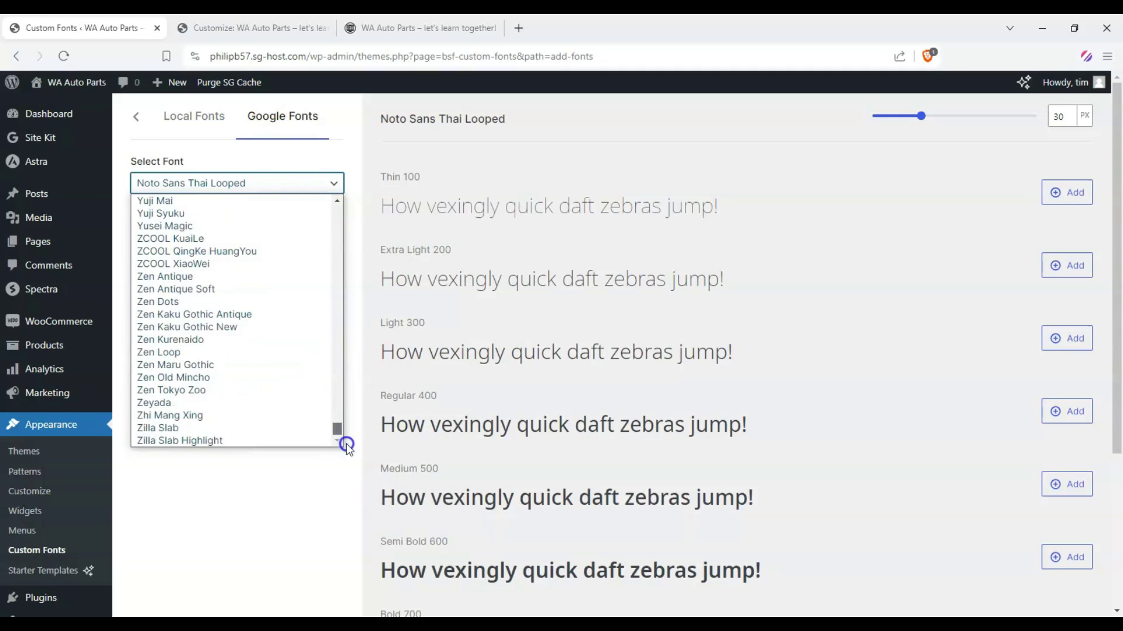
click(256, 239)
click(323, 186)
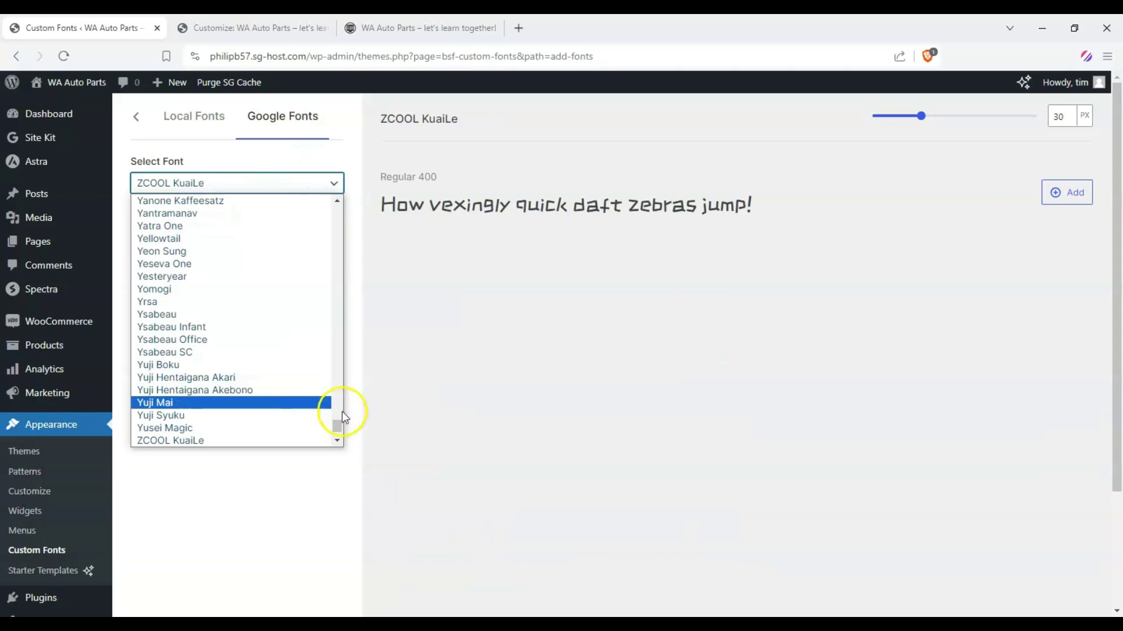
drag(339, 414, 342, 385)
click(283, 267)
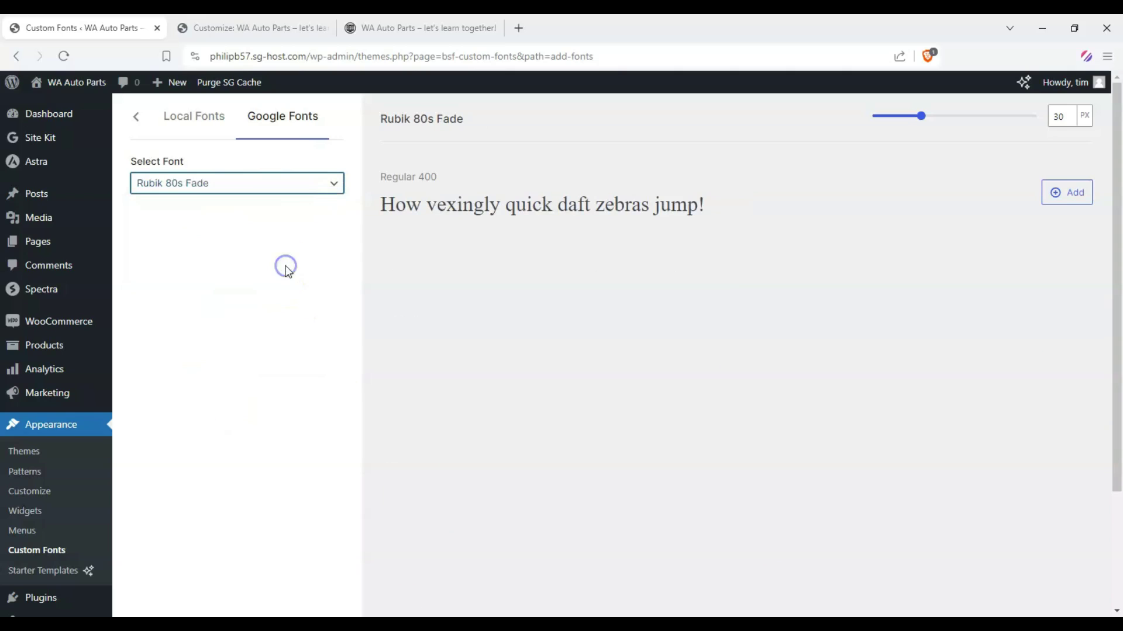
- Preview the Mynerve and Karla Google fonts
click(309, 186)
scroll(336, 351, down, 3)
drag(333, 389, 338, 328)
click(234, 284)
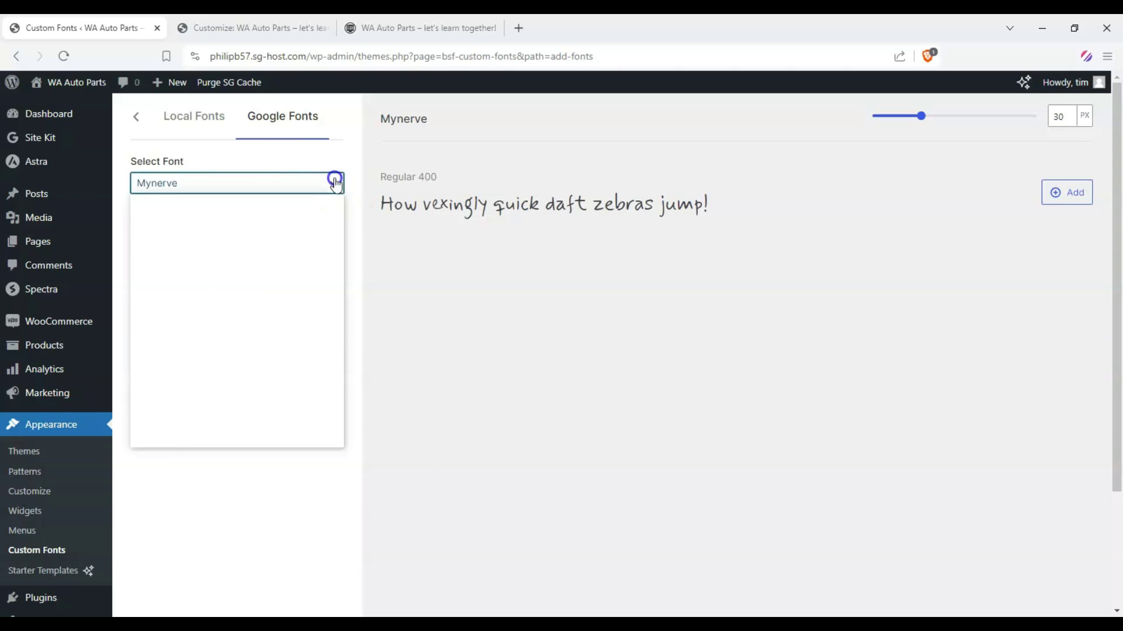
click(335, 181)
drag(337, 402, 343, 300)
click(246, 271)
- Choose Acme and add its Regular 400 weight
click(325, 181)
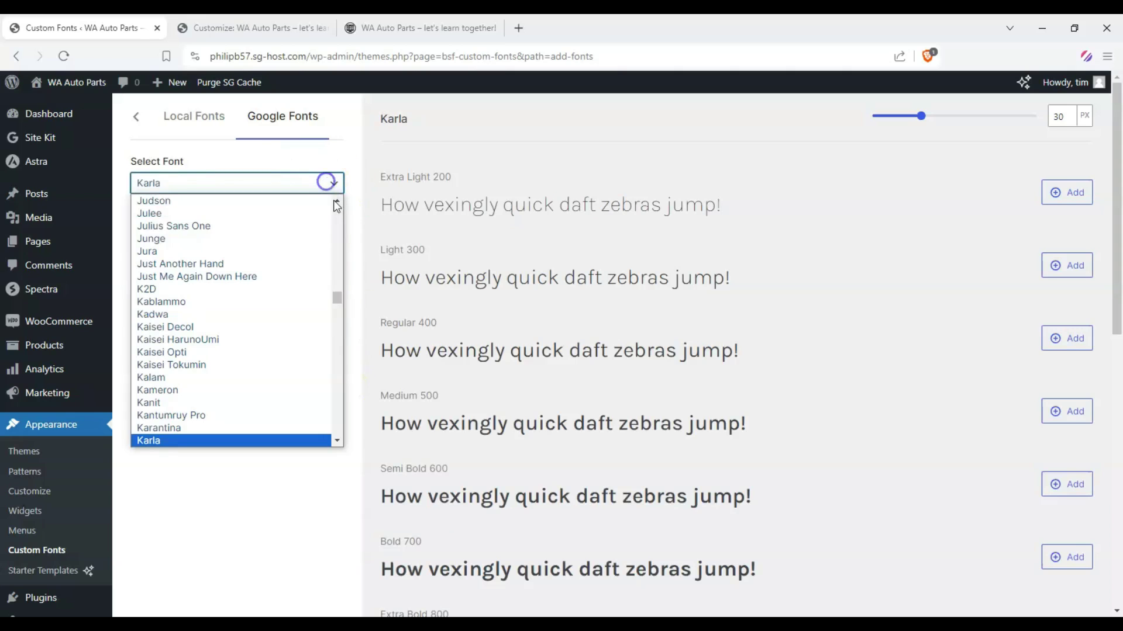
drag(340, 300, 345, 202)
drag(338, 299, 353, 203)
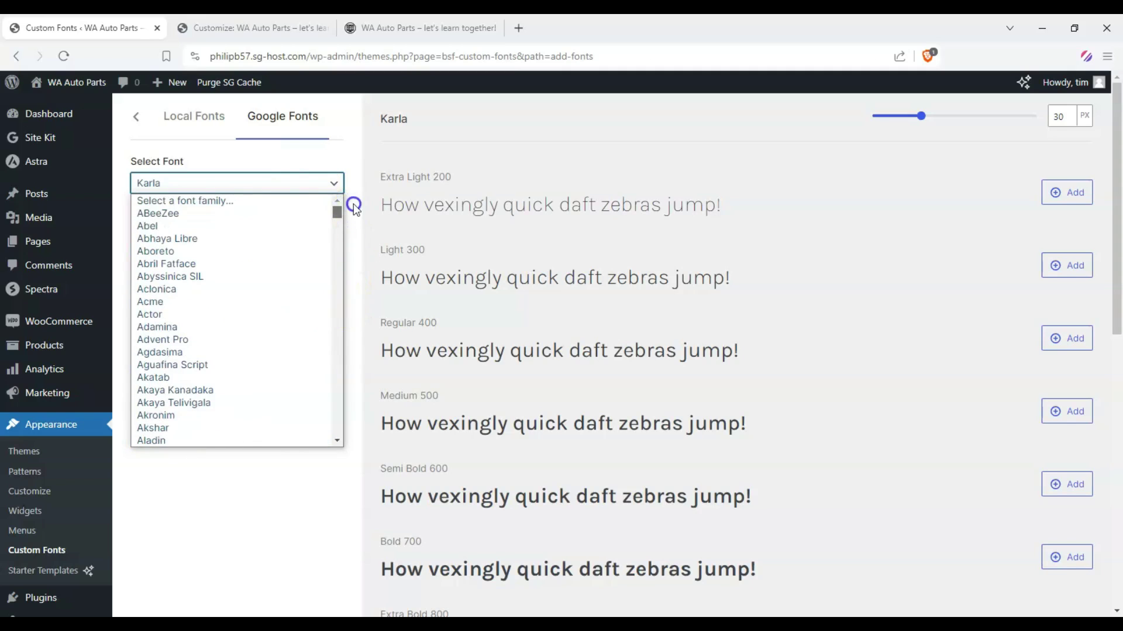
click(265, 294)
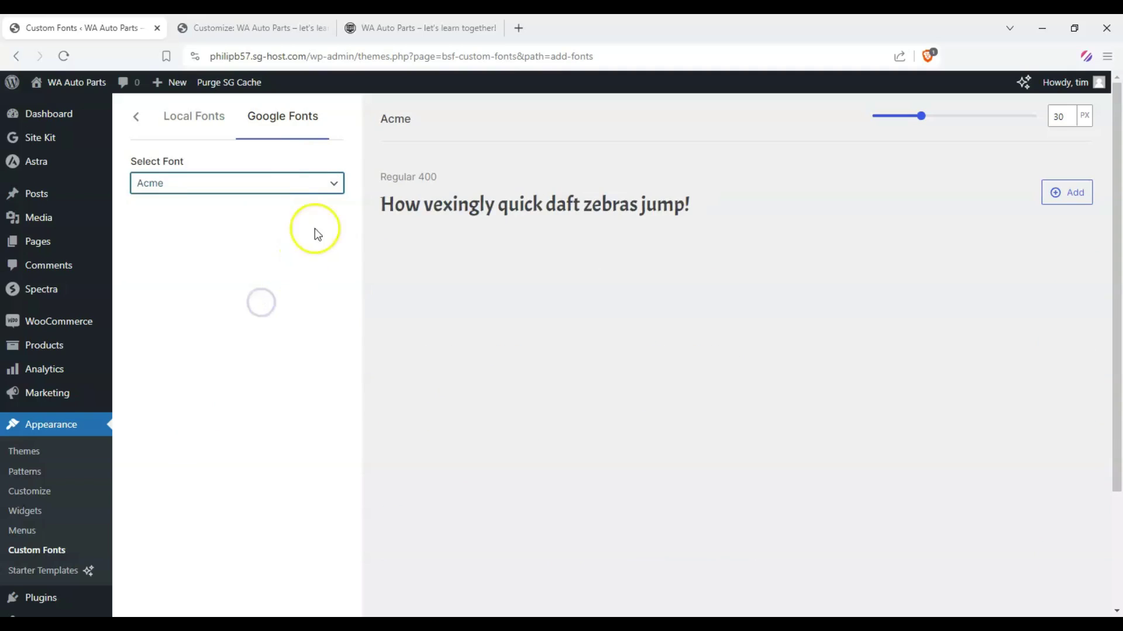
click(1056, 191)
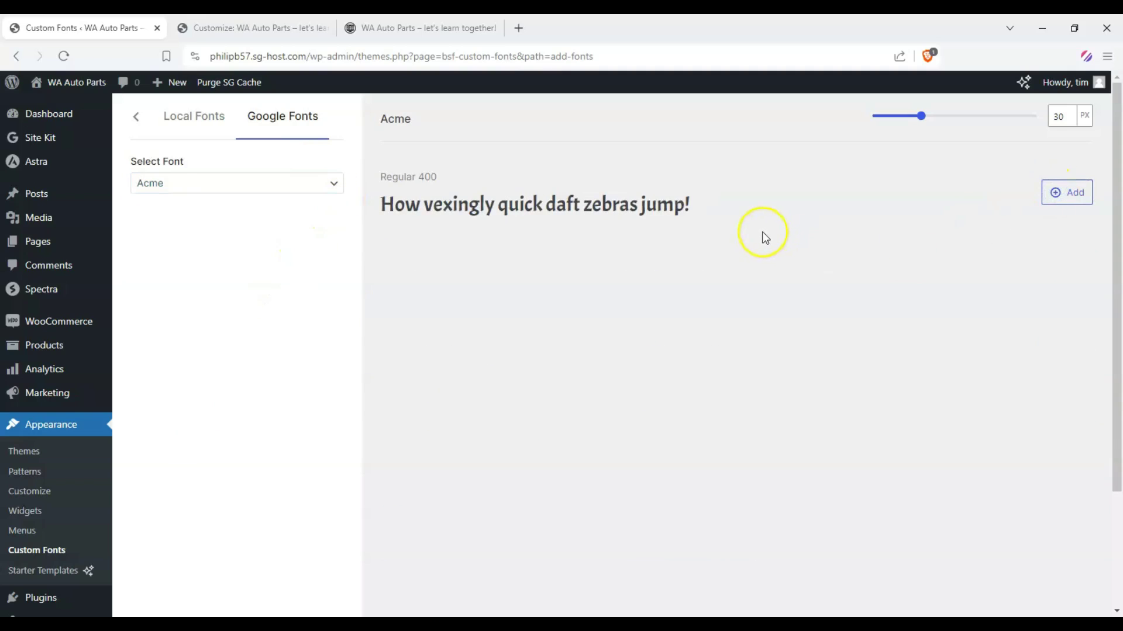
click(1078, 187)
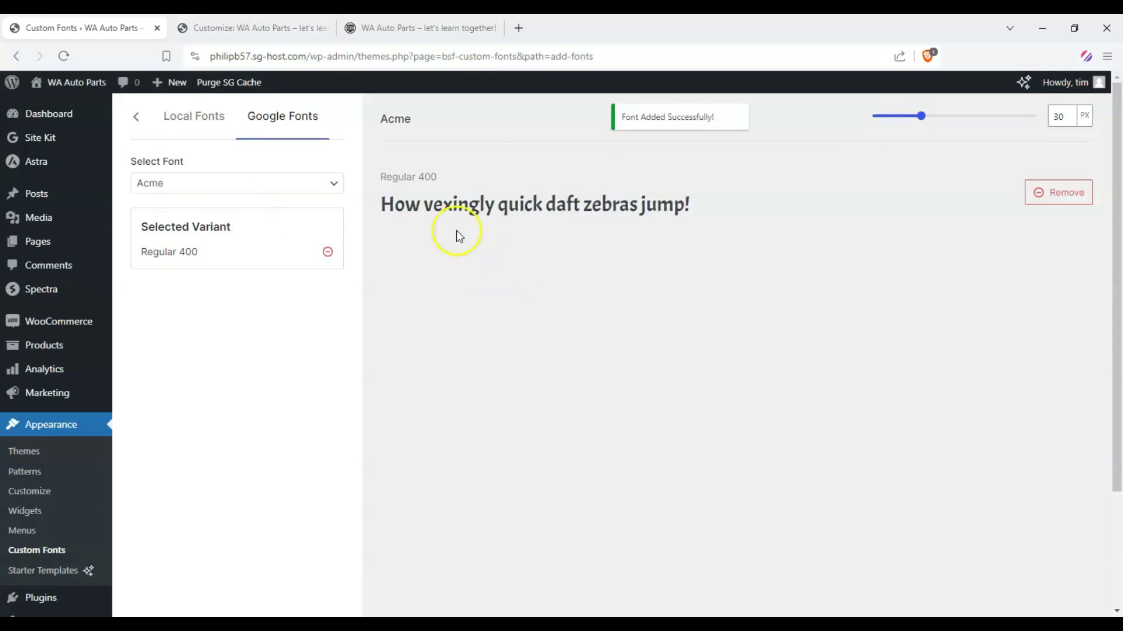
- In the Customizer, load the home page preview and open Global > Typography
click(303, 29)
scroll(32, 196, up, 4)
click(17, 125)
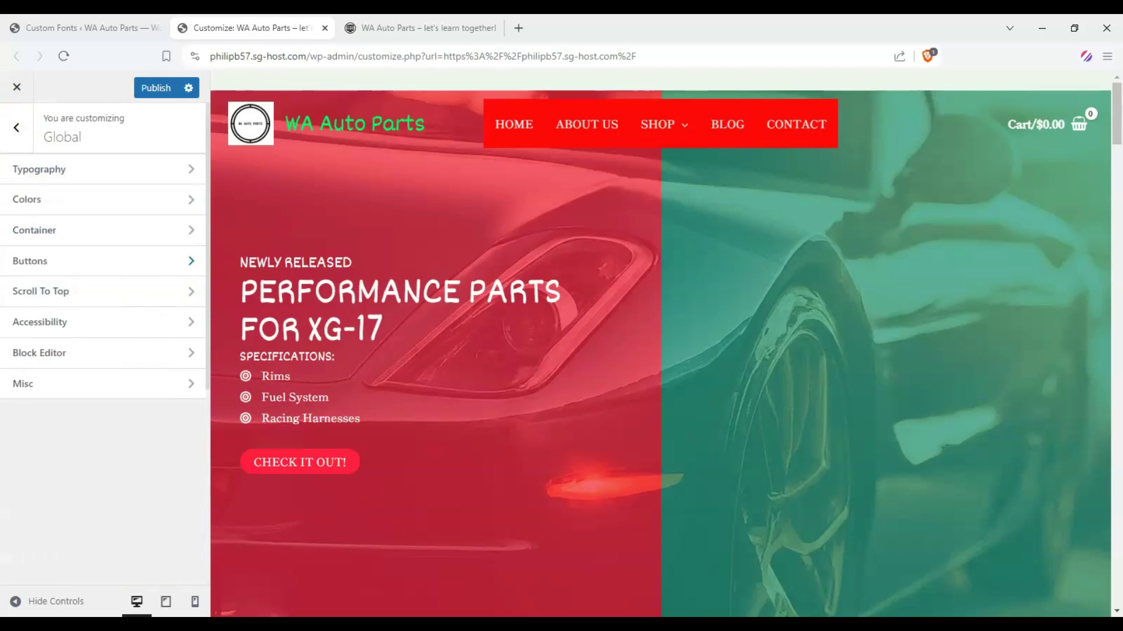
click(17, 124)
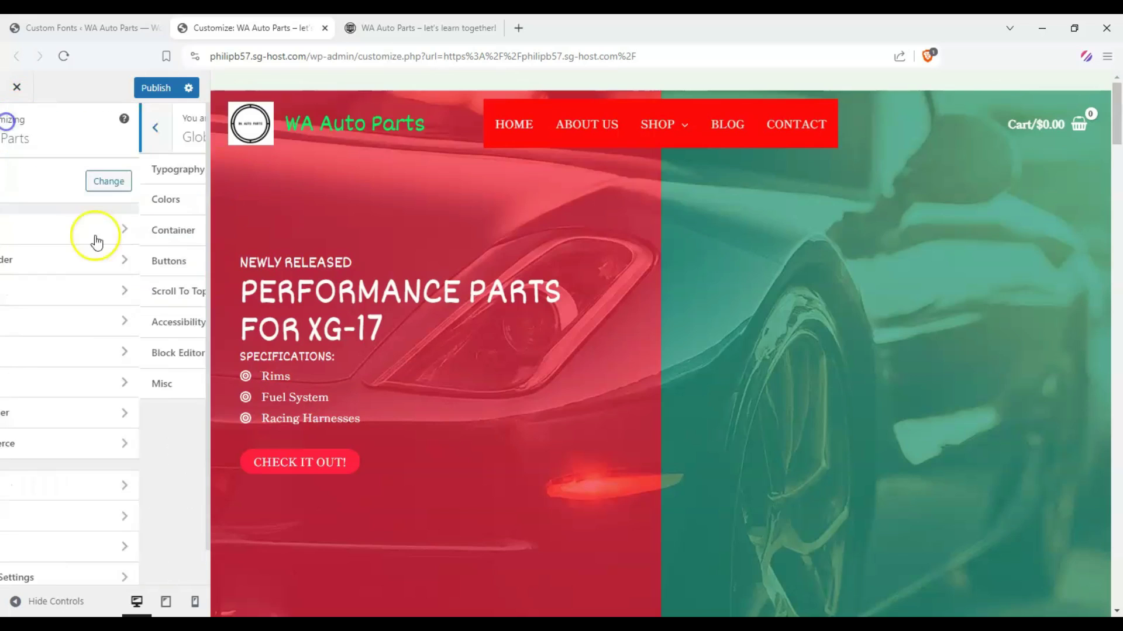
click(518, 142)
click(157, 233)
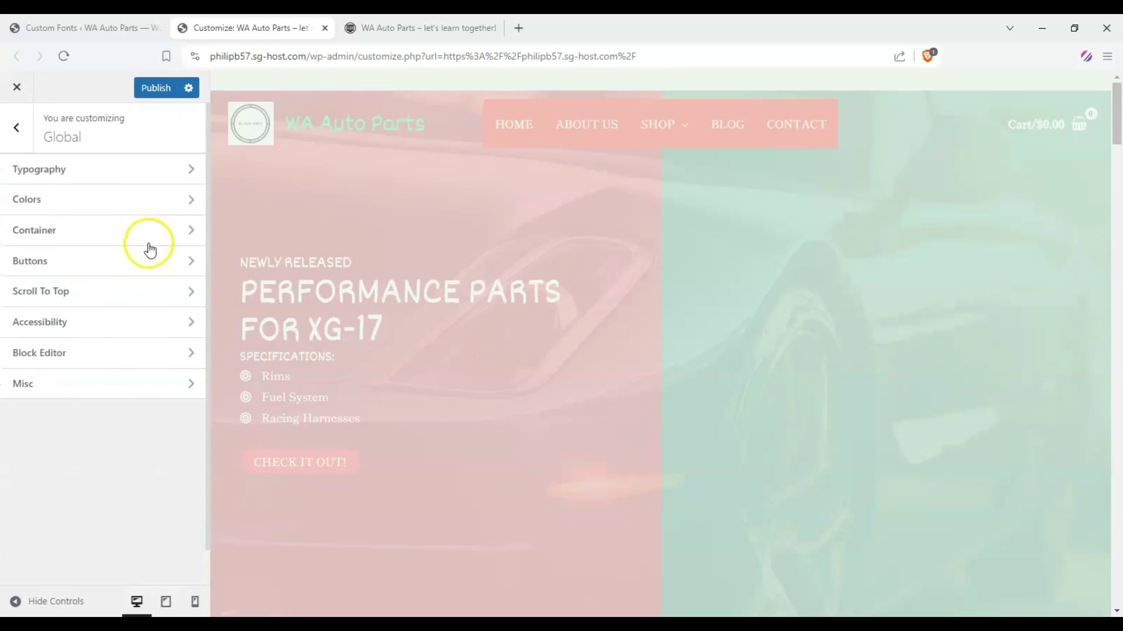
click(138, 180)
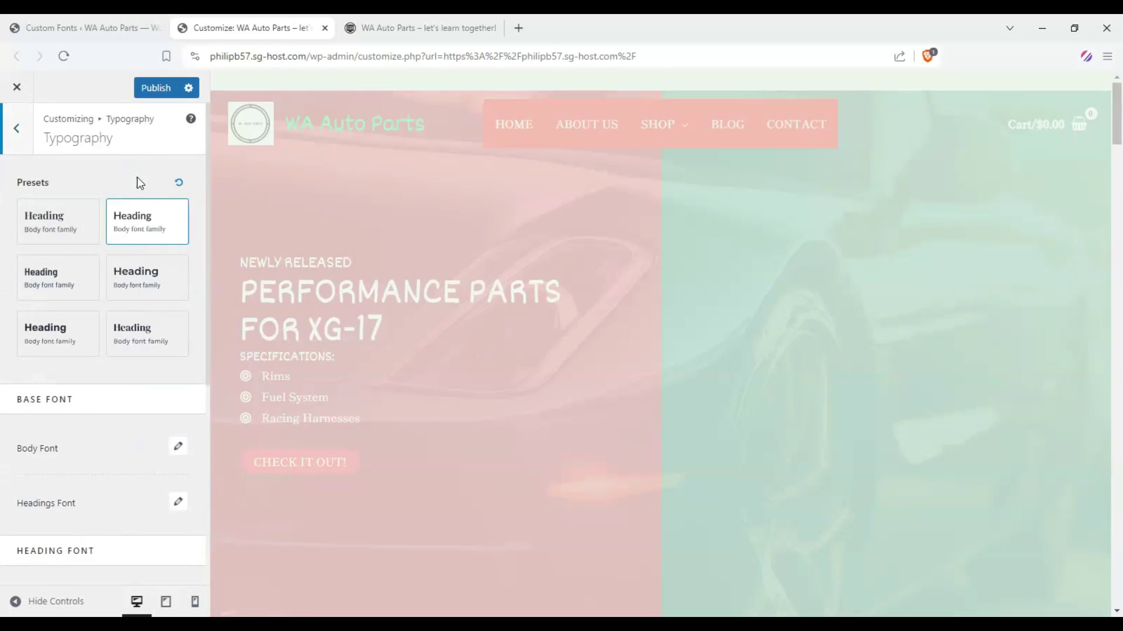
- Set the Headings Font family to Acme
click(178, 502)
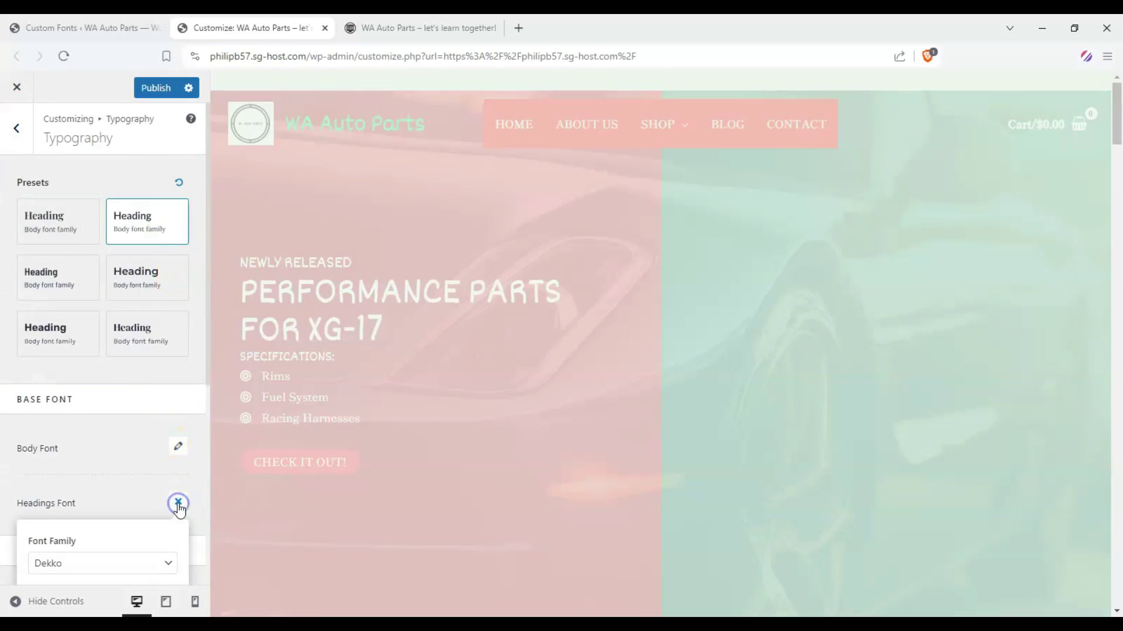
scroll(150, 459, down, 3)
scroll(140, 384, down, 1)
click(154, 354)
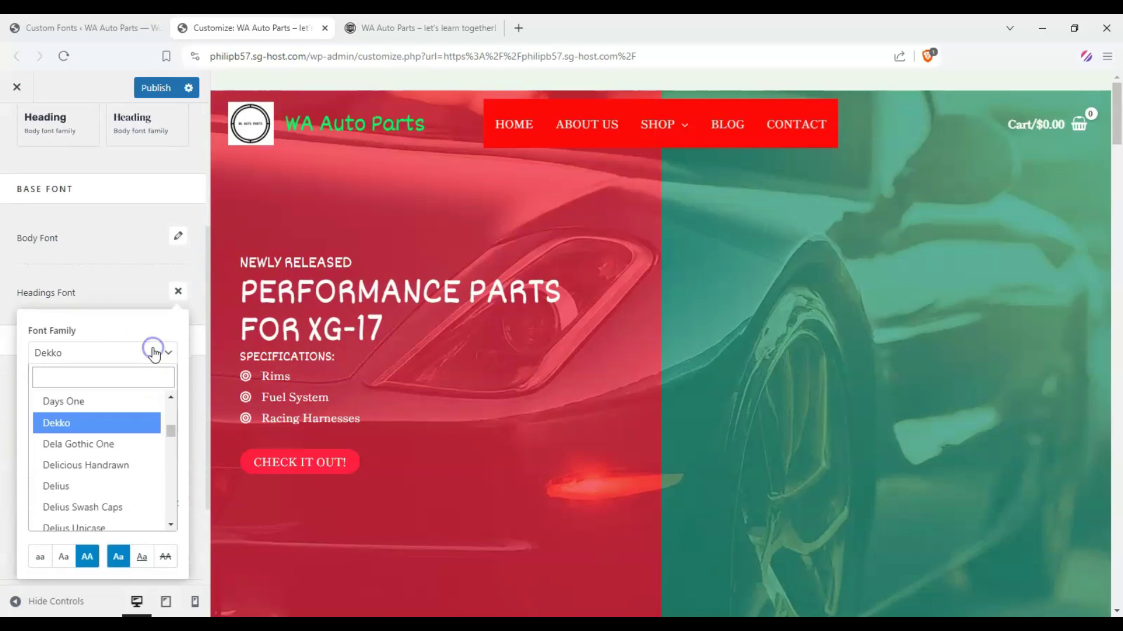
drag(176, 433, 170, 399)
scroll(155, 427, down, 4)
scroll(138, 432, down, 12)
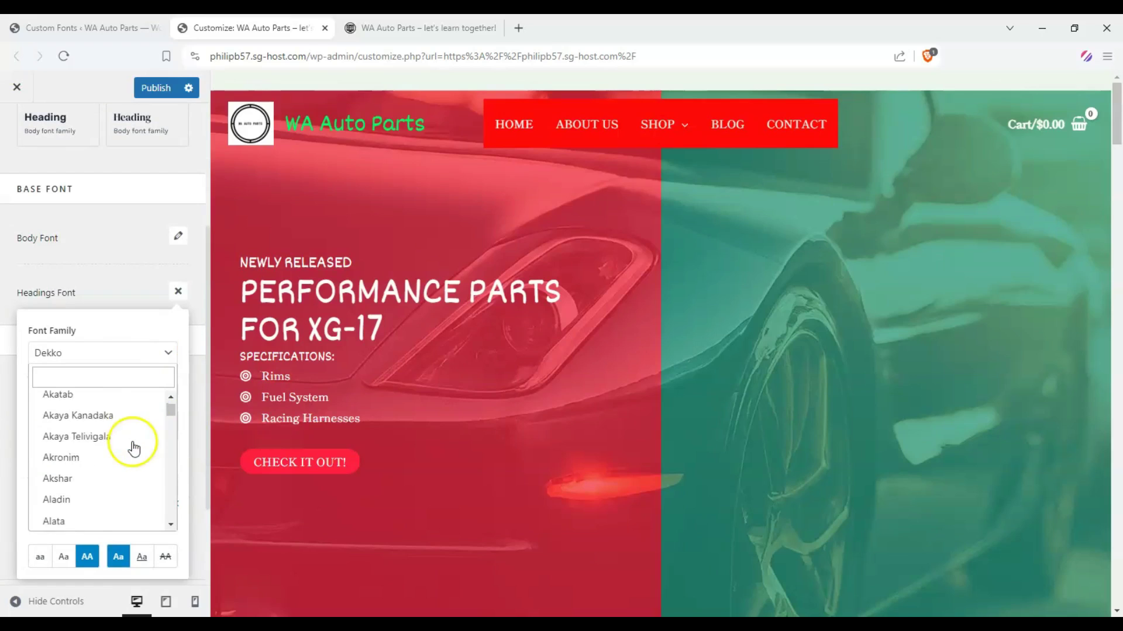
scroll(129, 451, down, 5)
scroll(123, 456, up, 14)
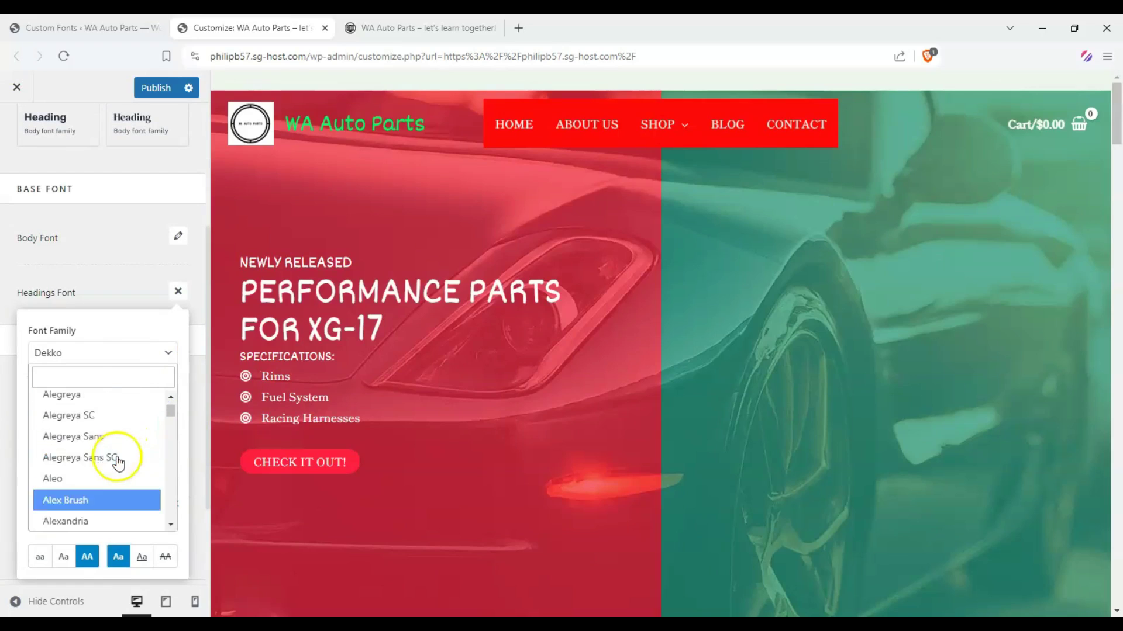
scroll(114, 462, up, 5)
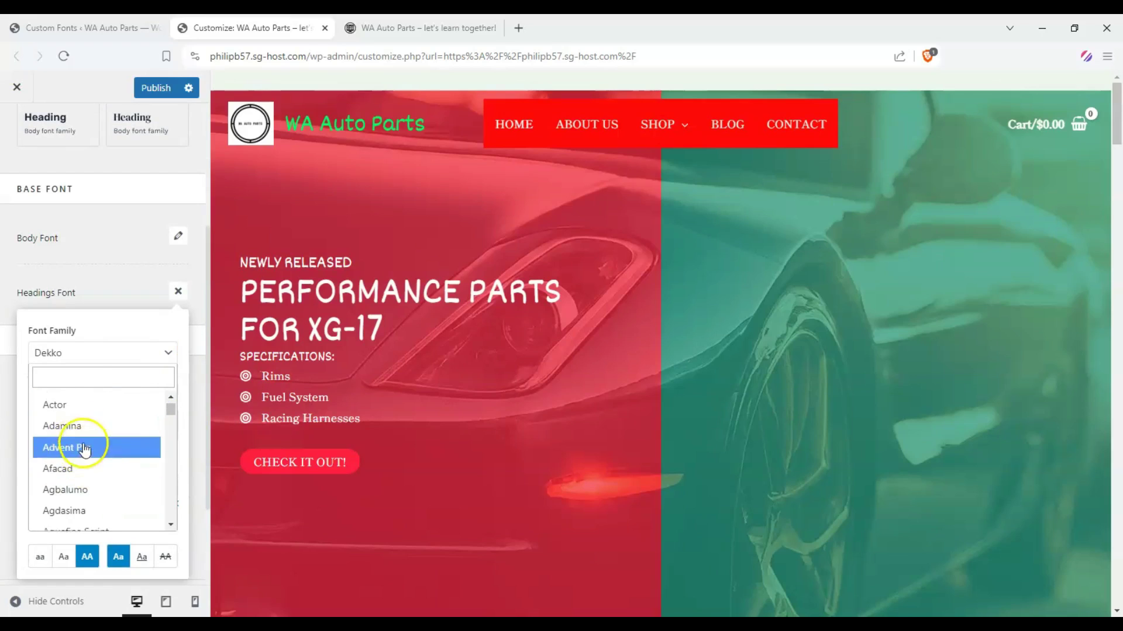
scroll(86, 451, up, 5)
scroll(91, 491, down, 2)
click(88, 514)
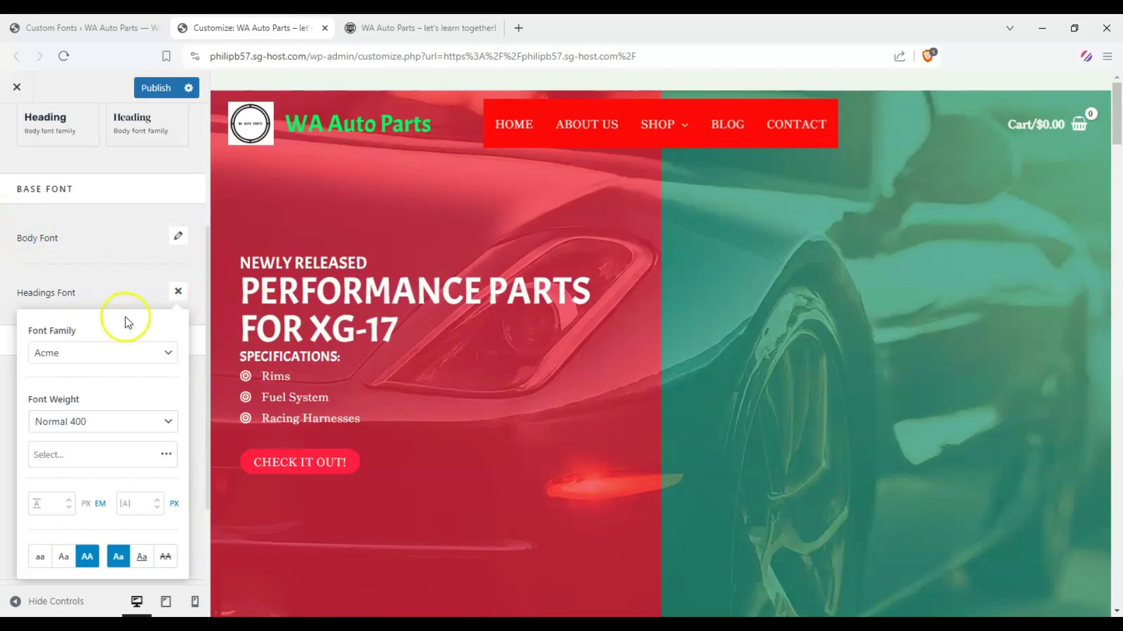
- Keep the heading weight at Normal 400 and leave the text options unchanged
click(173, 419)
click(172, 419)
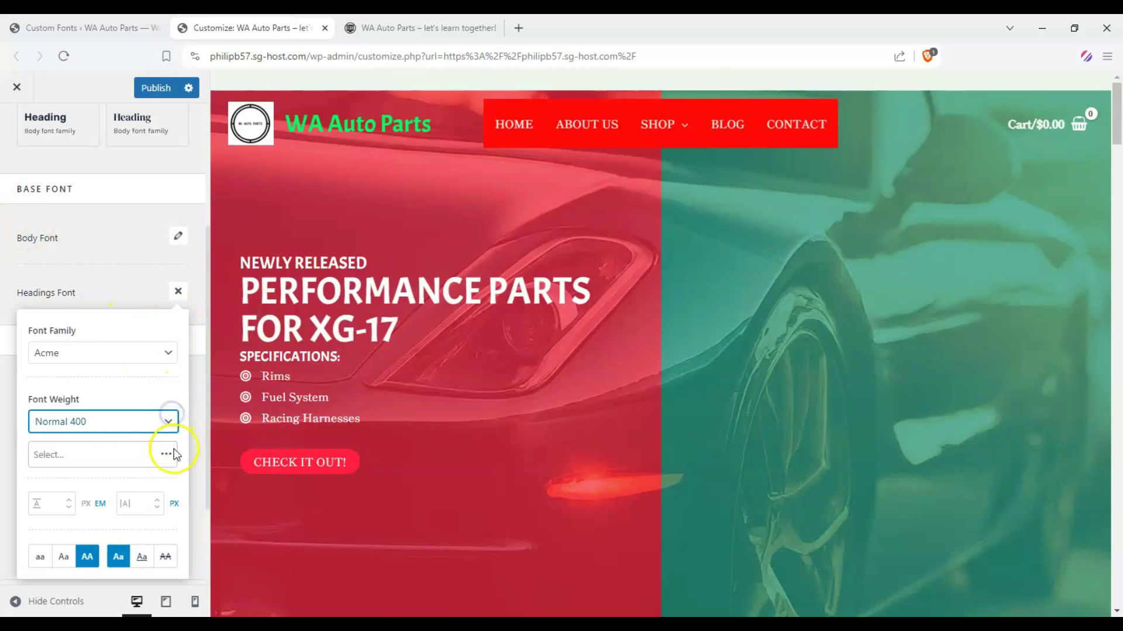
click(170, 455)
click(165, 452)
scroll(141, 427, down, 2)
click(69, 387)
- Return to Custom Fonts and switch to the Local Fonts form
click(147, 32)
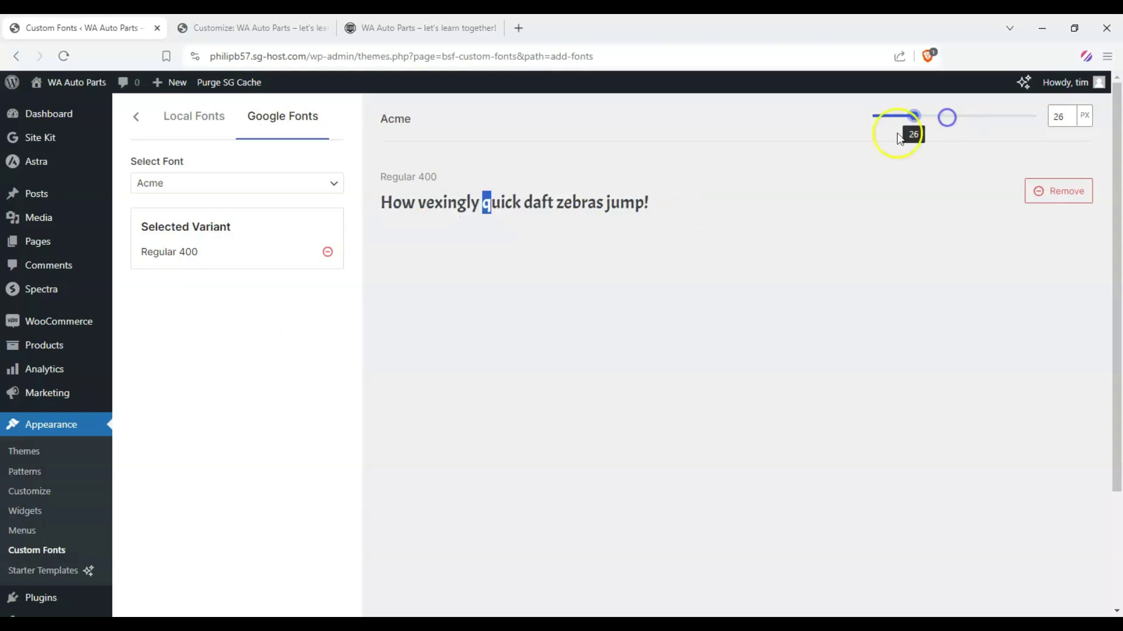
click(181, 140)
click(251, 181)
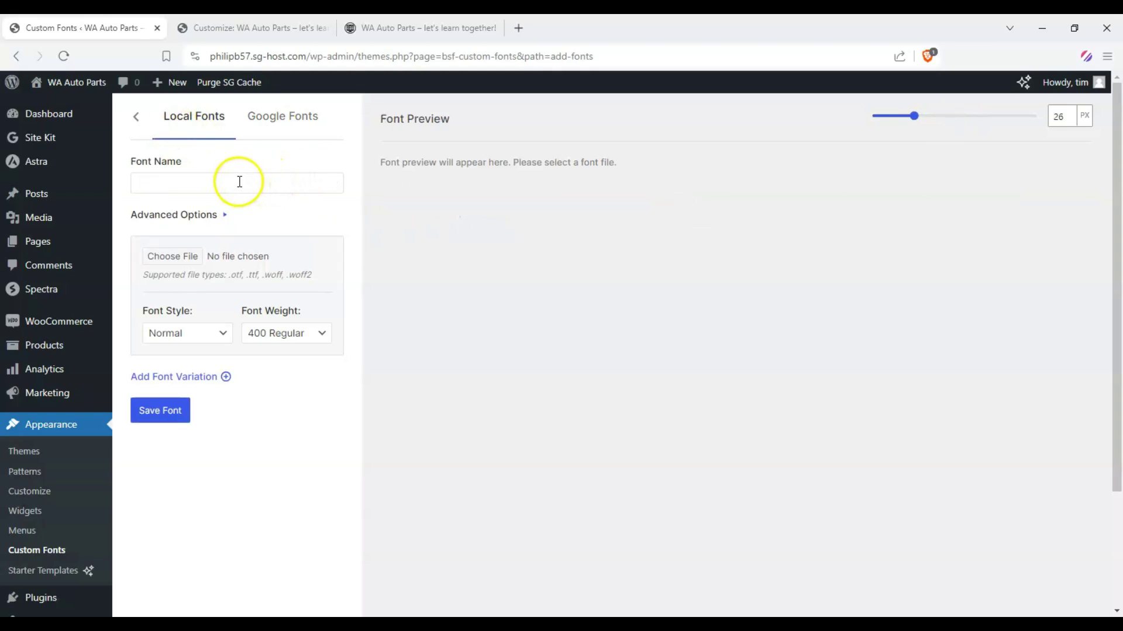
- Search 'free' for font downloads, open DaFont and browse its sans serif fonts
click(526, 28)
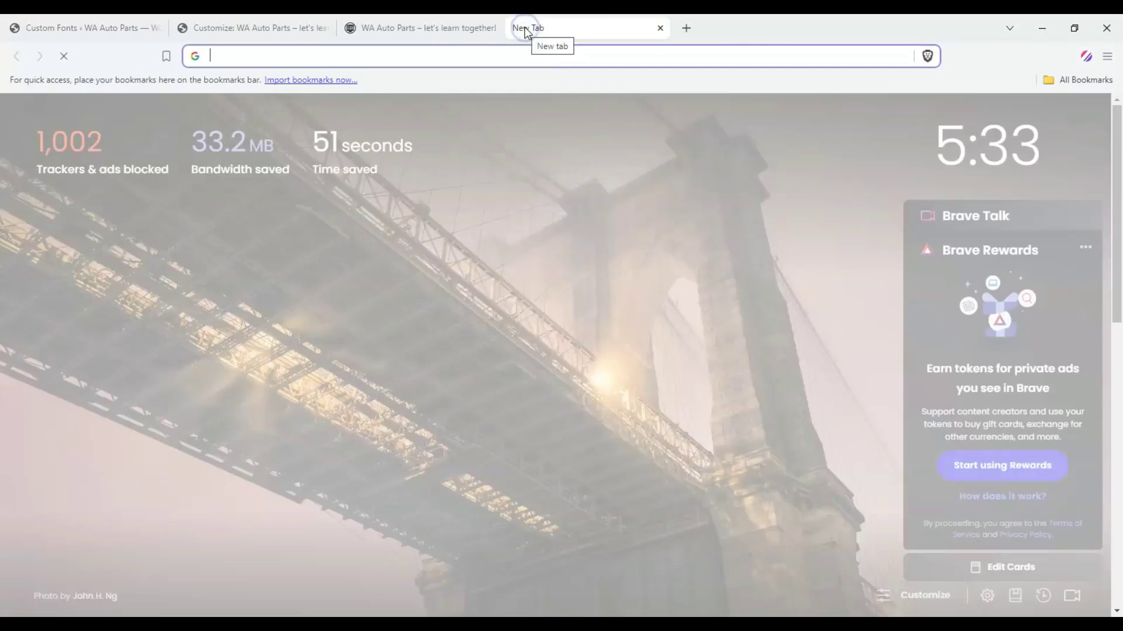
text(free font download)
key(Return)
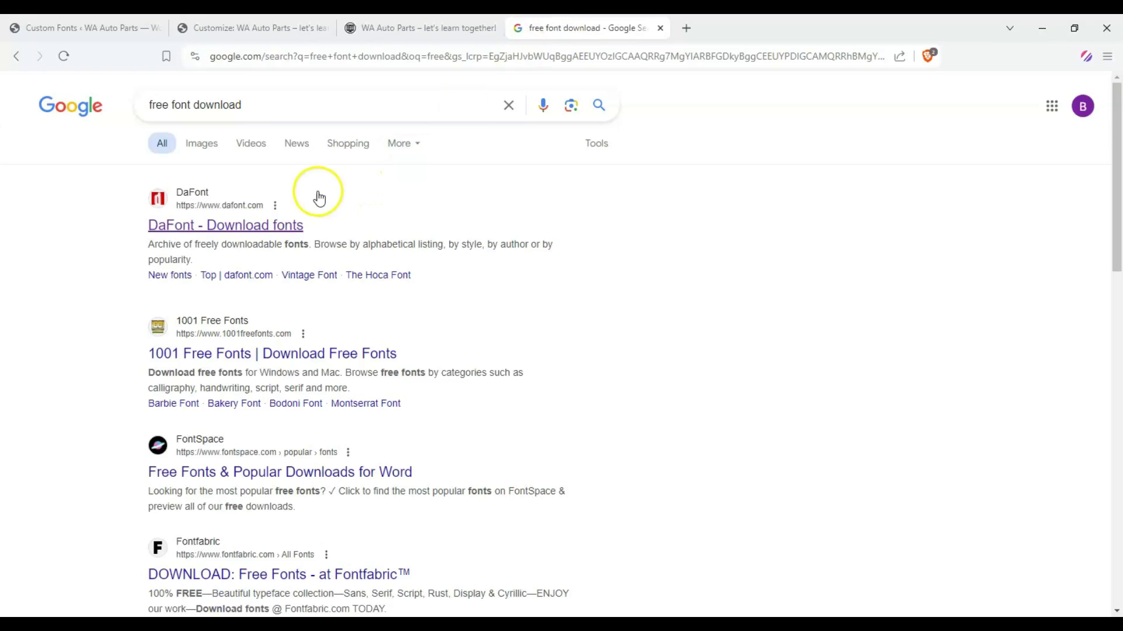
click(294, 222)
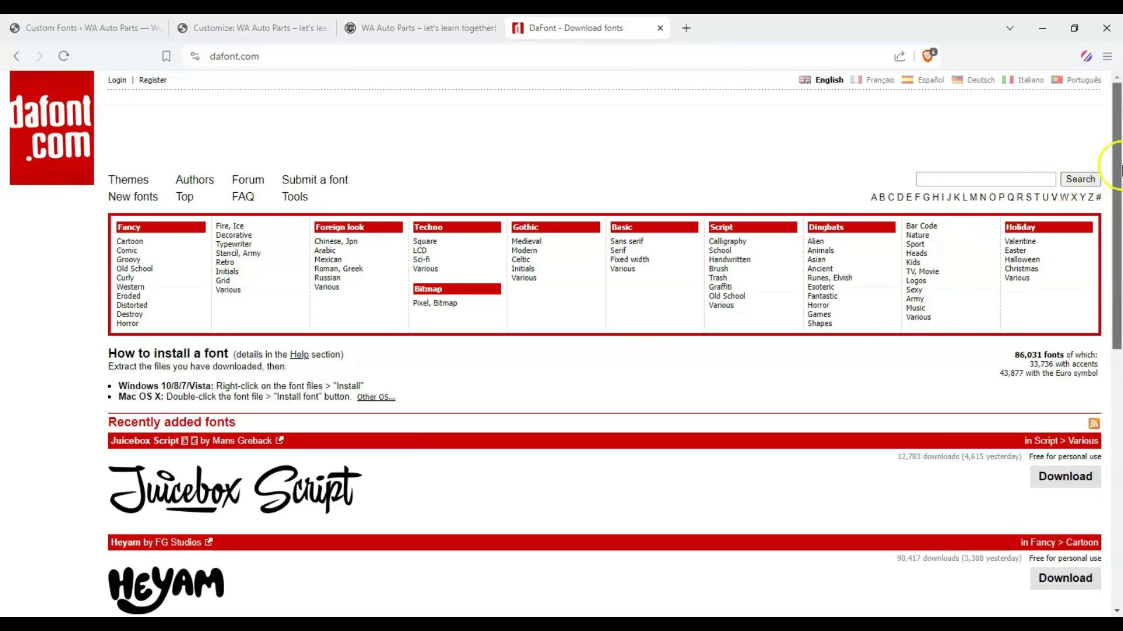
drag(1115, 167, 1117, 275)
scroll(497, 221, up, 3)
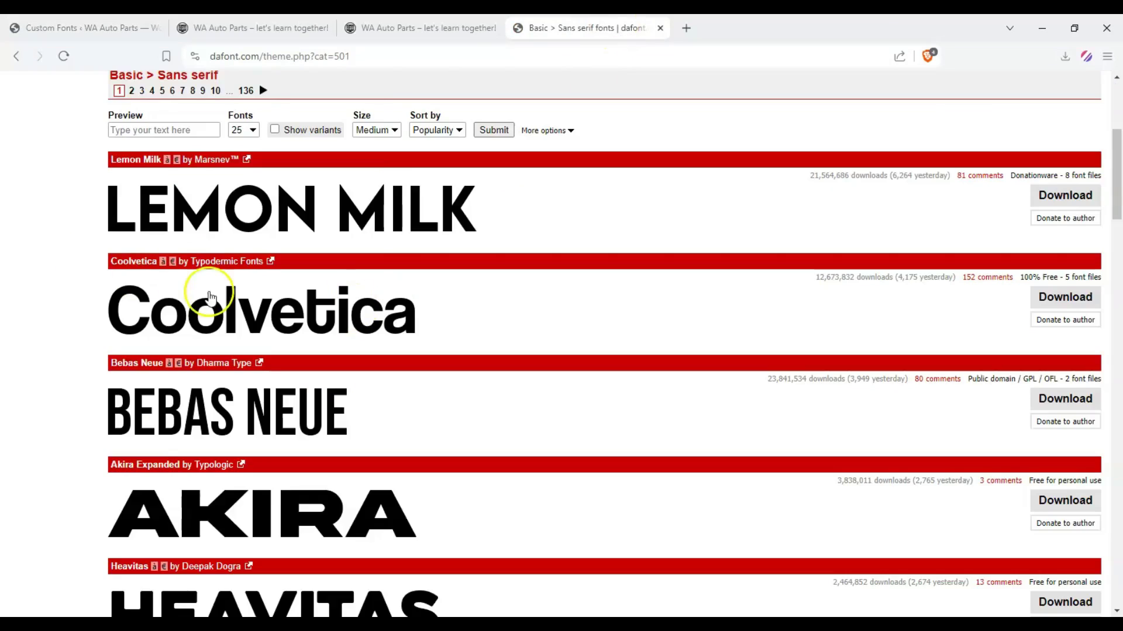
scroll(45, 250, up, 5)
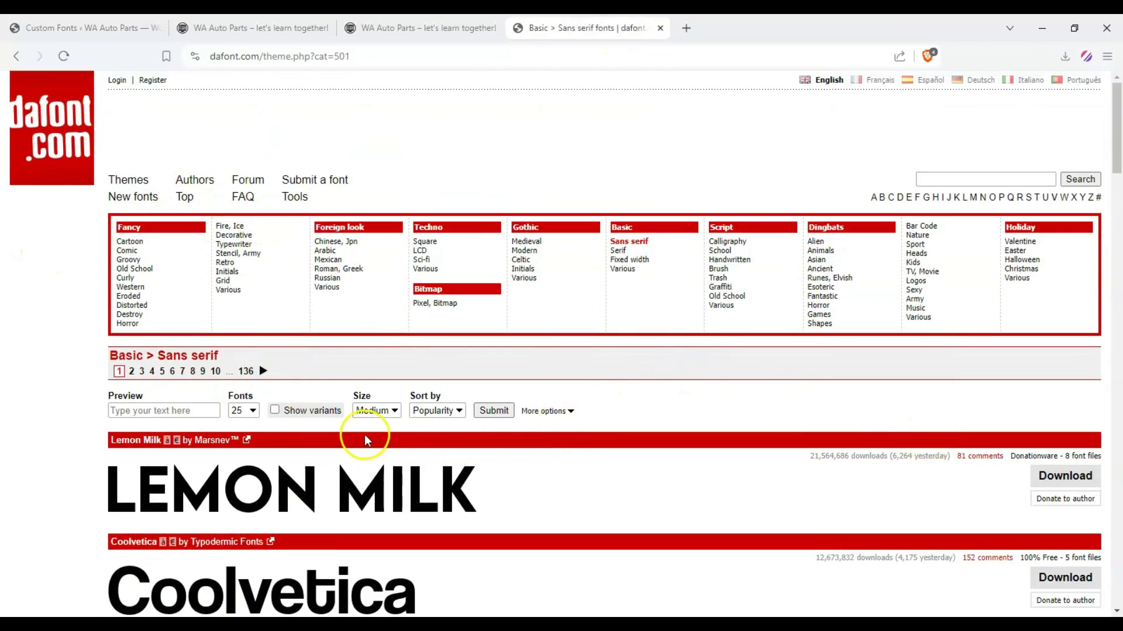
scroll(201, 446, down, 1)
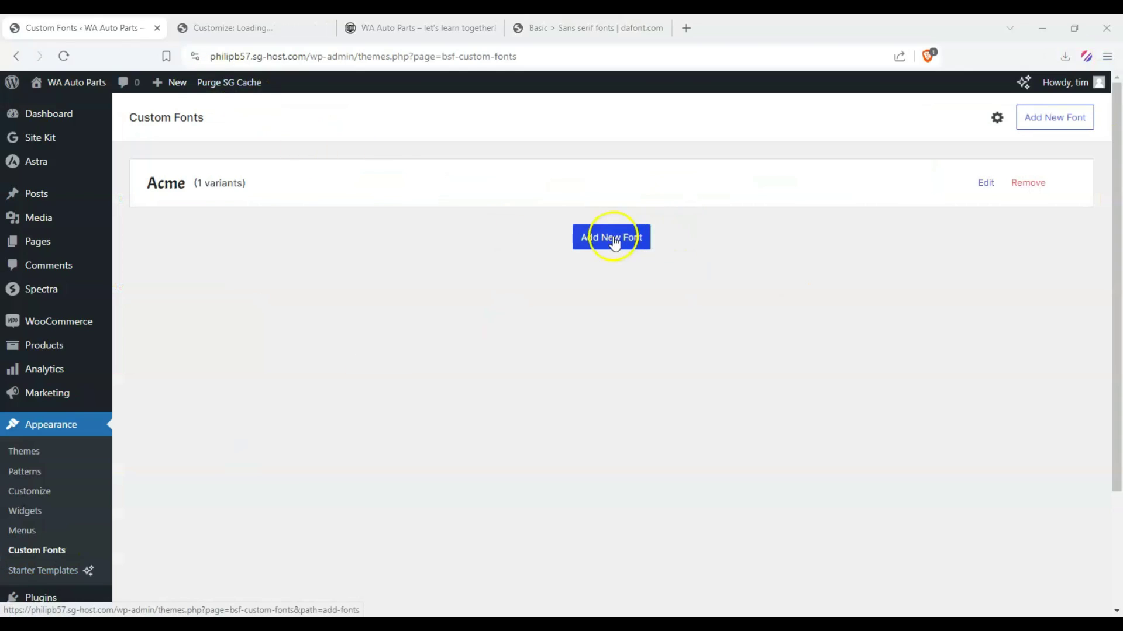
- Start a local font named lemonmilk and pick LEMONMILK-Medium.otf from the Media Library
click(611, 237)
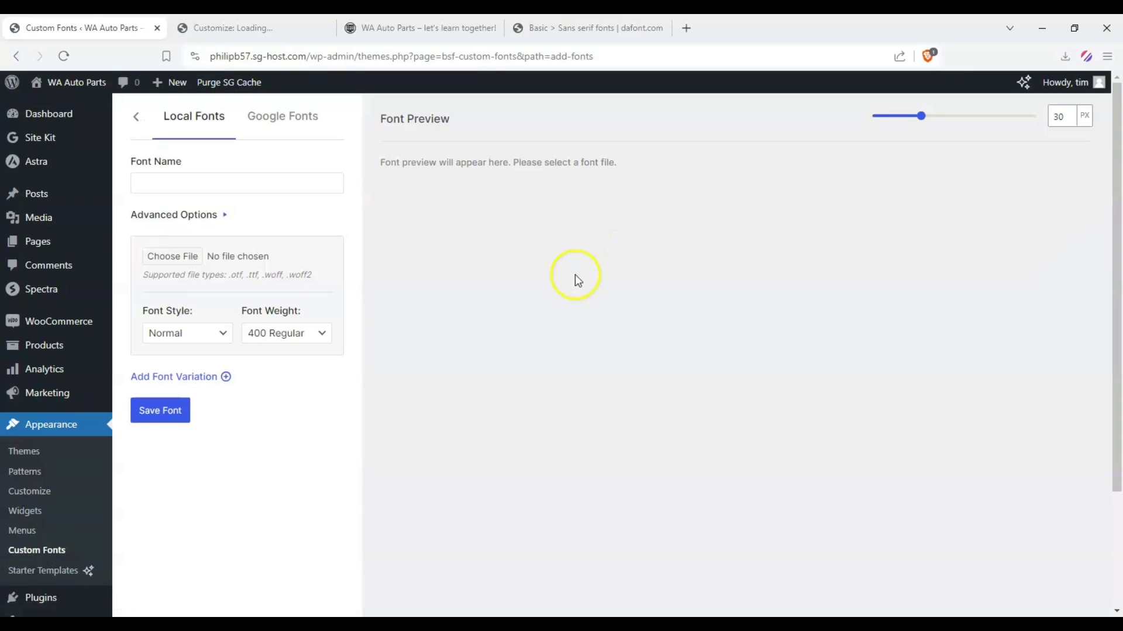
click(281, 184)
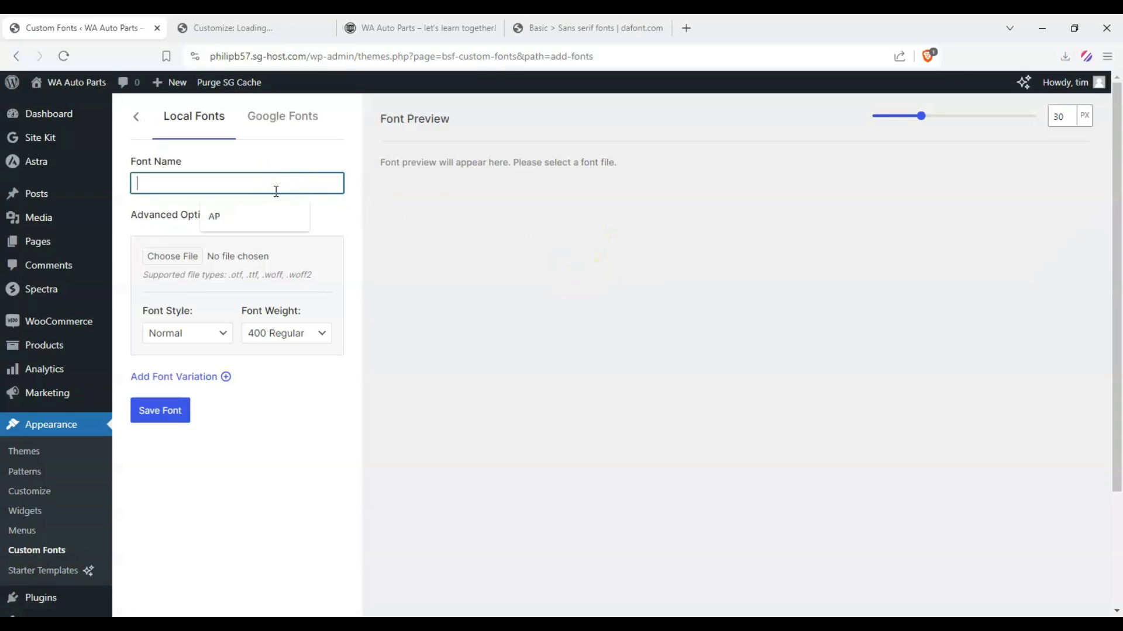
text(lemonmil)
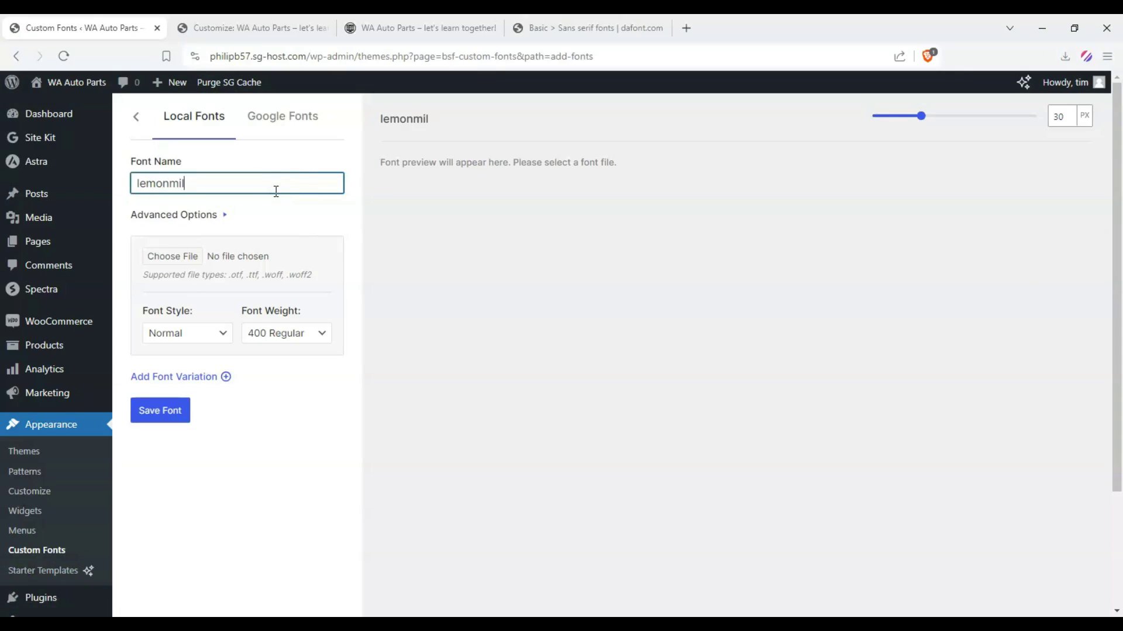
click(278, 223)
click(189, 257)
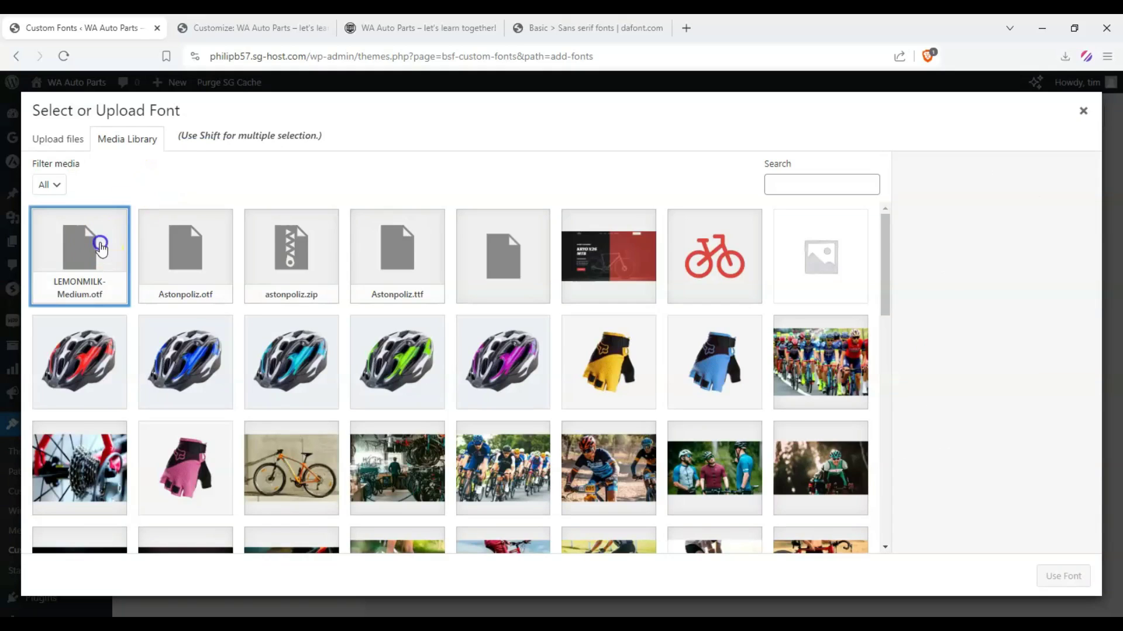
click(98, 244)
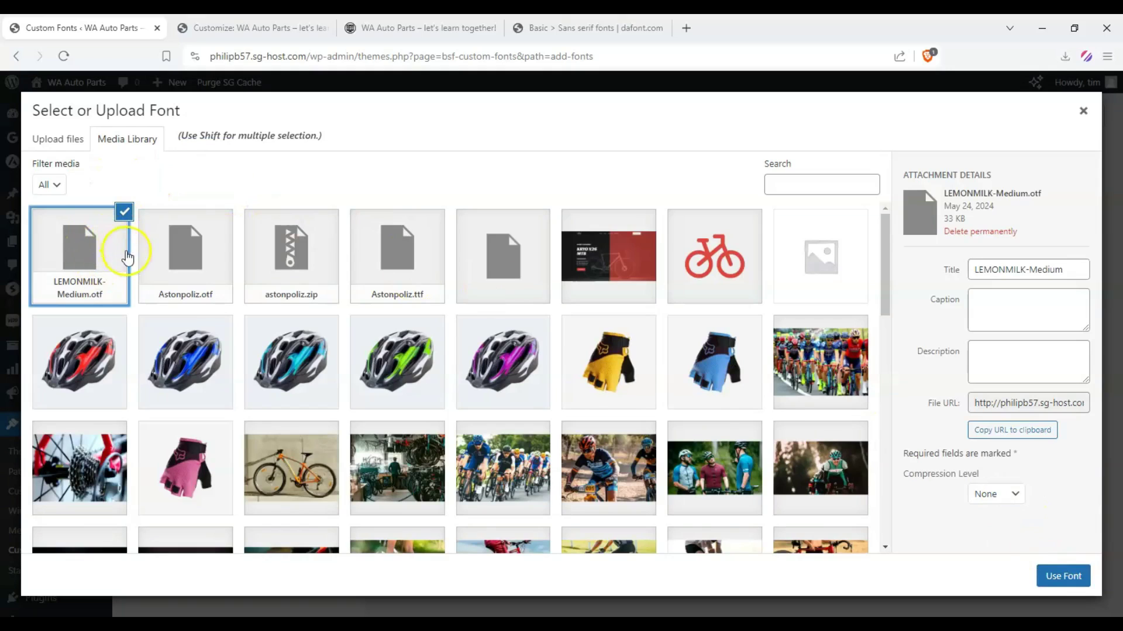
- Use LEMONMILK-Medium.otf for the font and inspect the files in lemon_milk.zip
click(1041, 577)
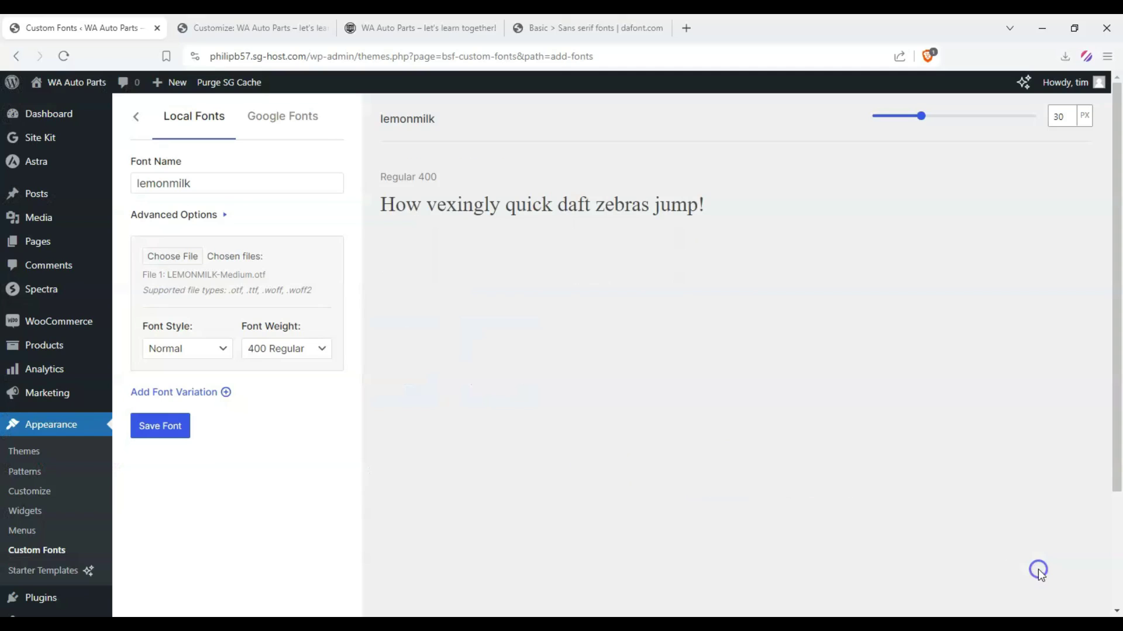
drag(405, 206, 723, 240)
click(721, 238)
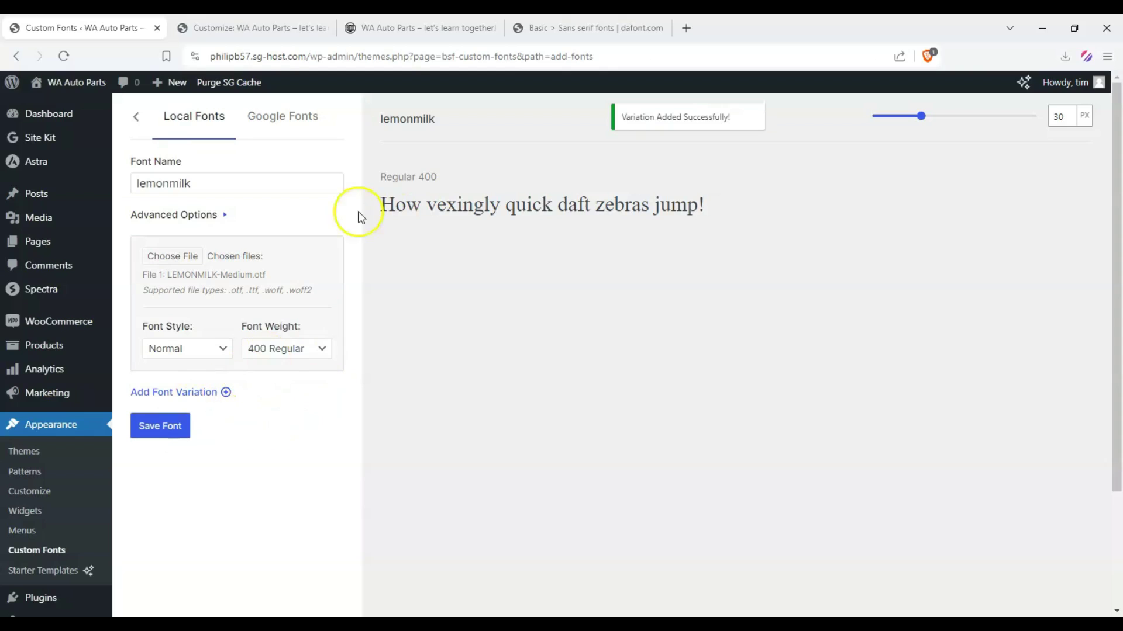
mouse_move(360, 623)
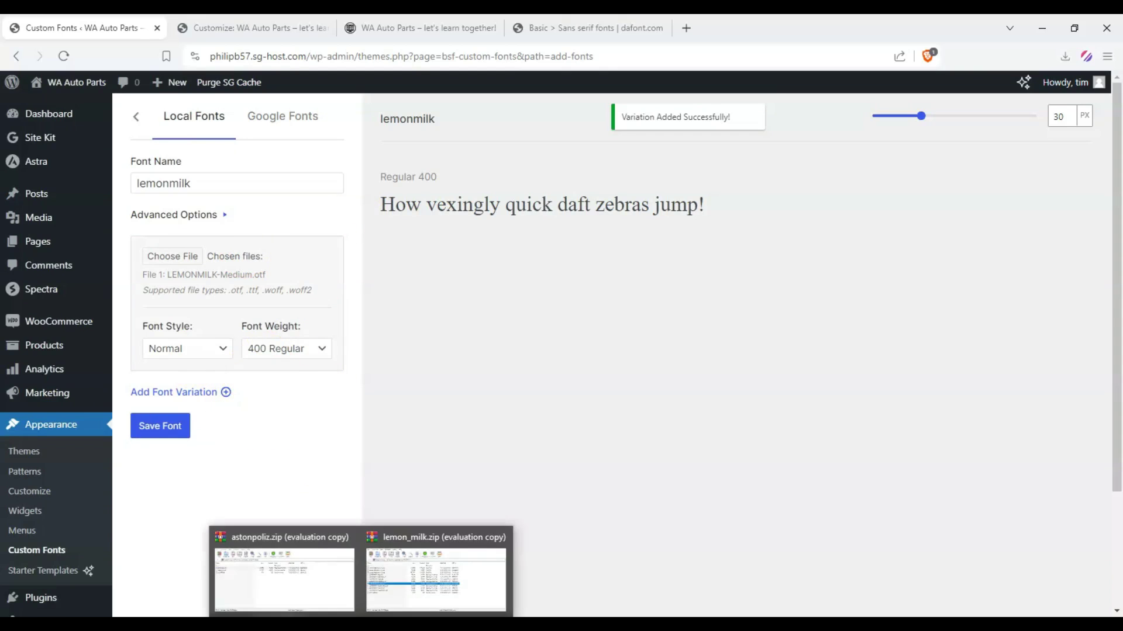
click(400, 602)
mouse_move(147, 520)
mouse_down()
mouse_move(147, 345)
mouse_move(137, 395)
mouse_move(146, 359)
mouse_move(158, 395)
mouse_move(158, 513)
mouse_up()
click(853, 188)
- Add and remove an extra variation, then save the lemonmilk font
click(215, 392)
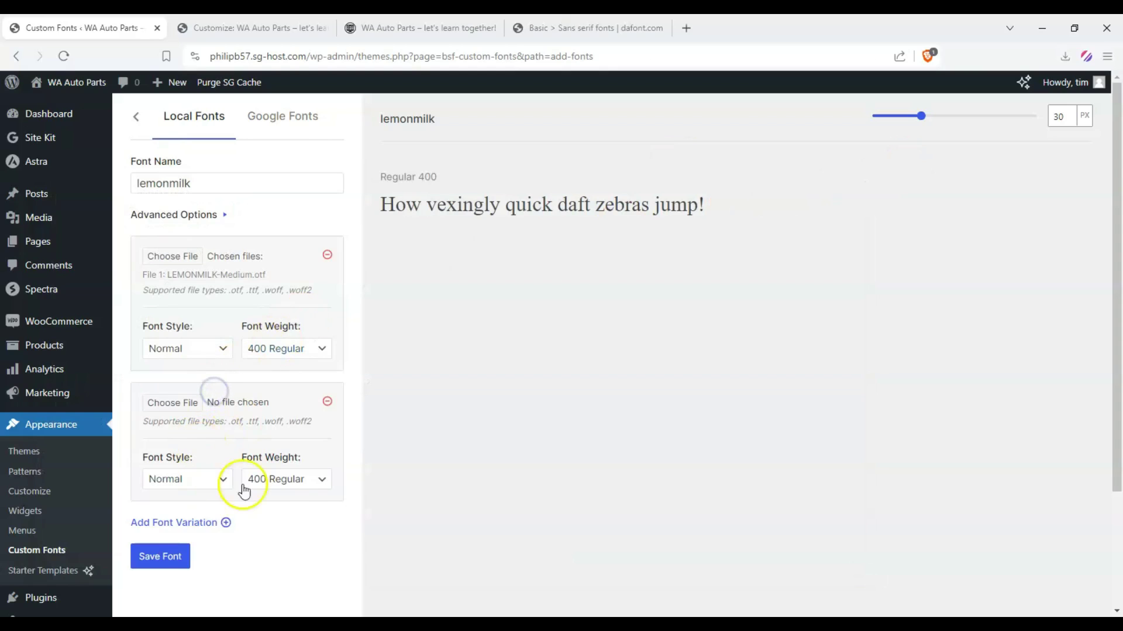
click(327, 401)
click(174, 424)
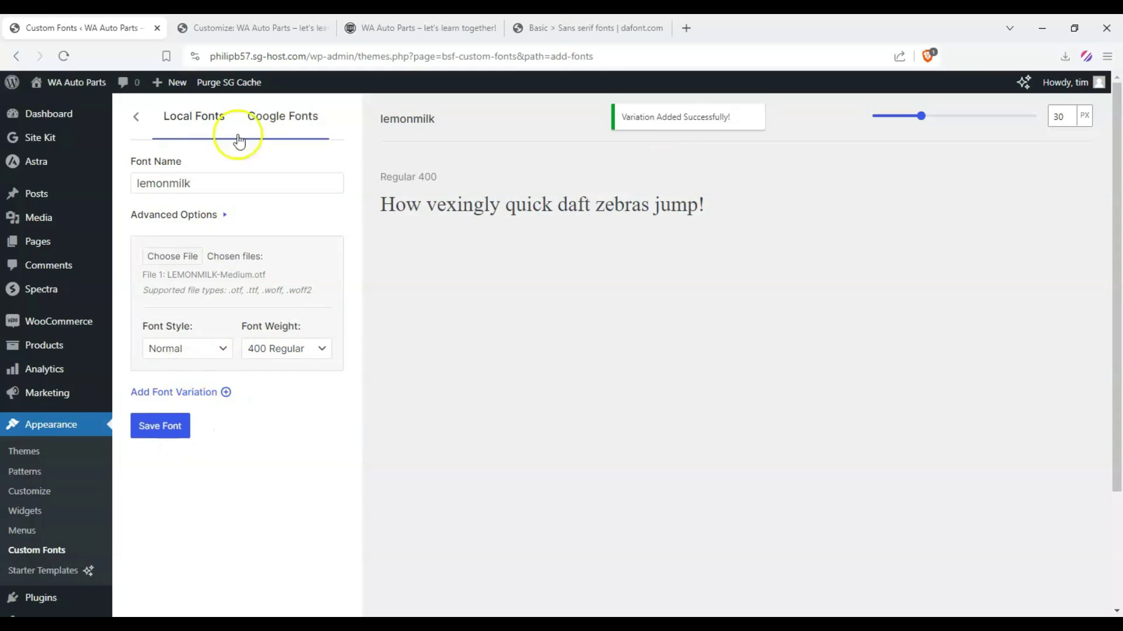
click(273, 27)
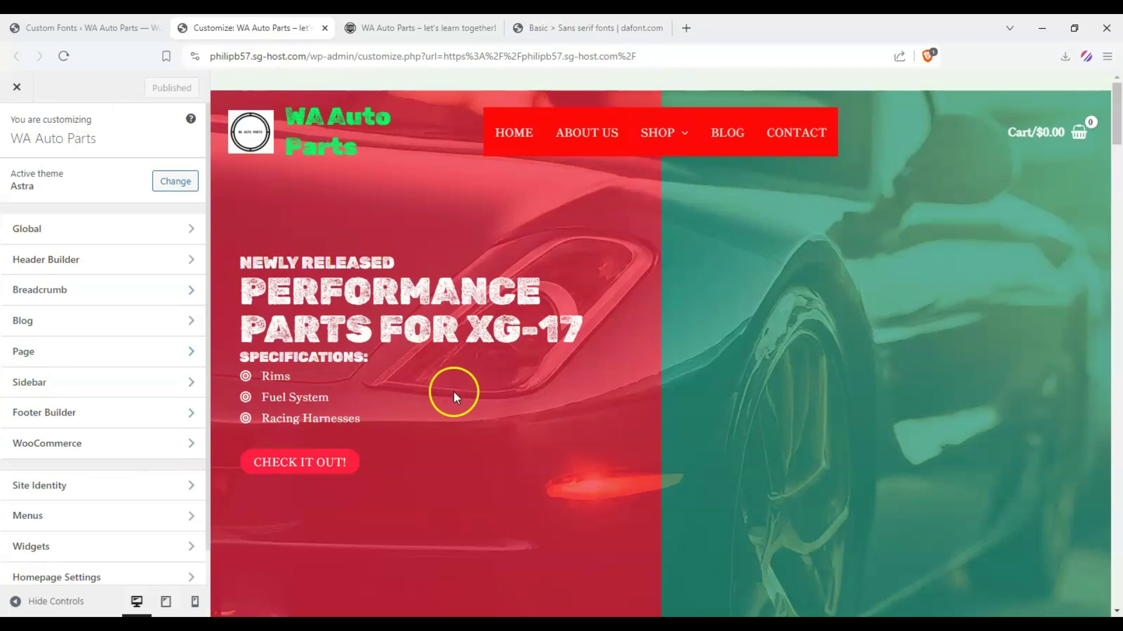
- Open the Headings Font settings under Global > Typography and browse the font families
click(159, 233)
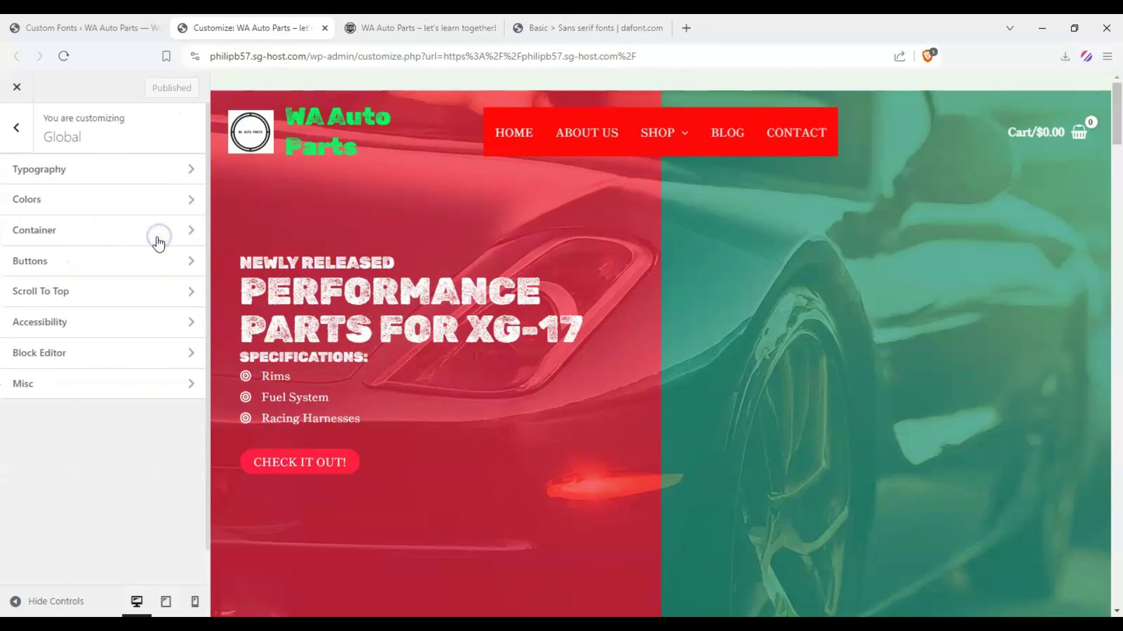
click(150, 176)
scroll(132, 378, down, 1)
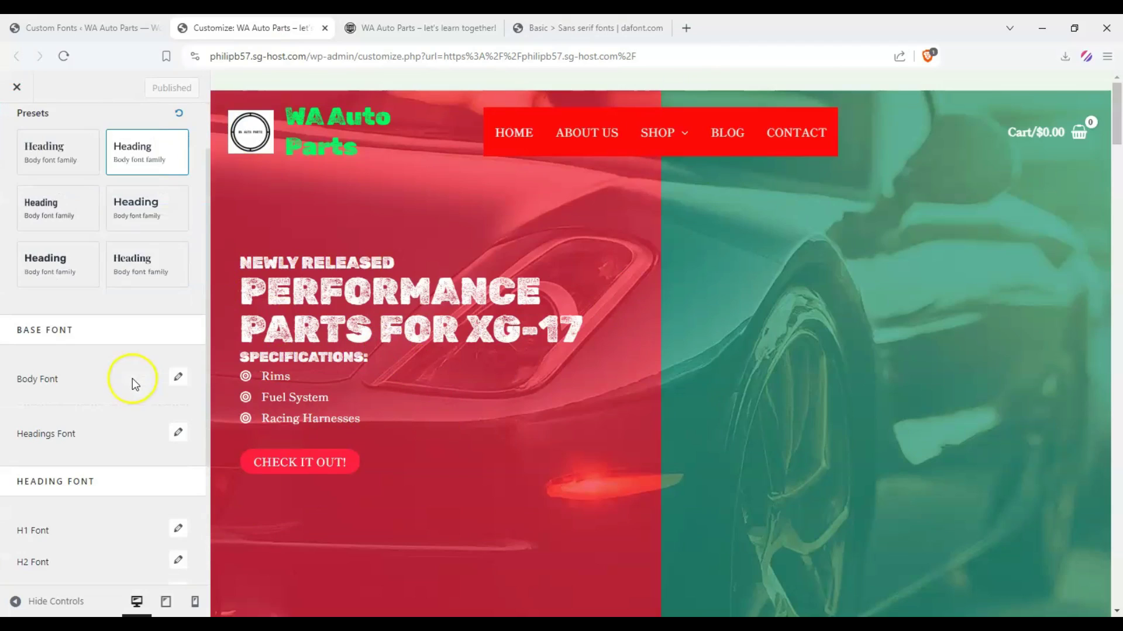
scroll(133, 390, down, 3)
click(178, 221)
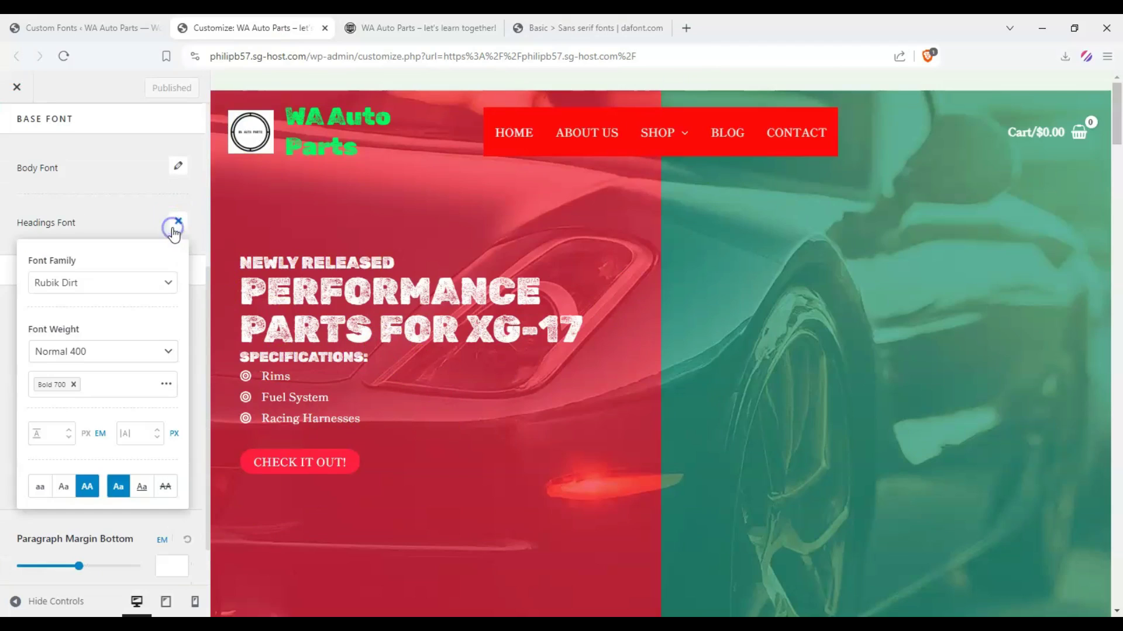
click(174, 284)
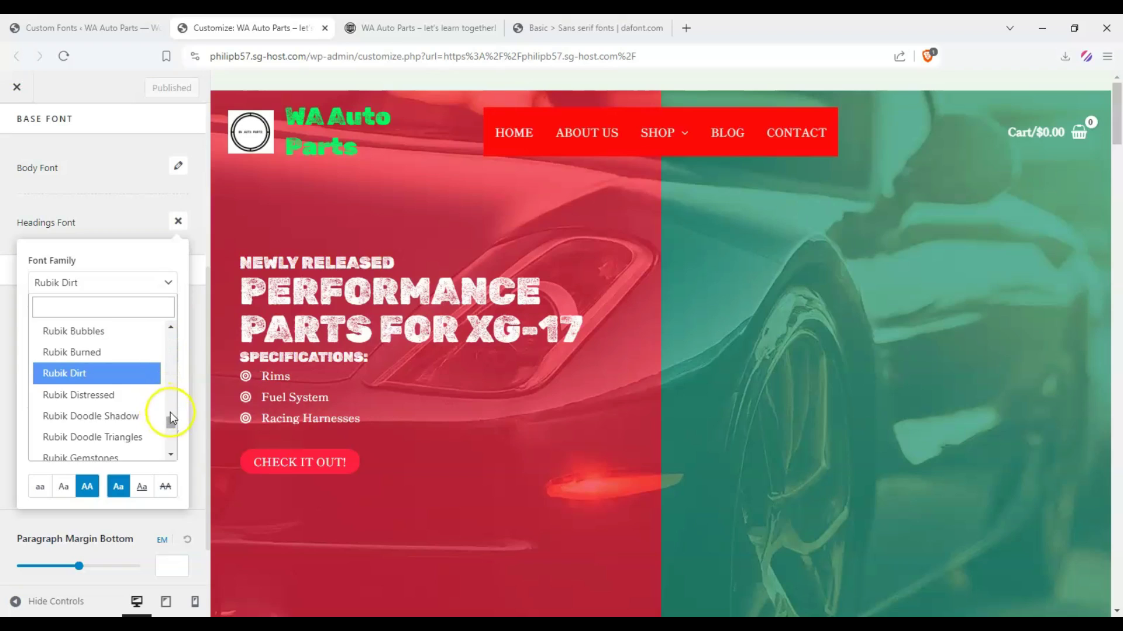
drag(170, 419, 173, 331)
scroll(129, 353, down, 5)
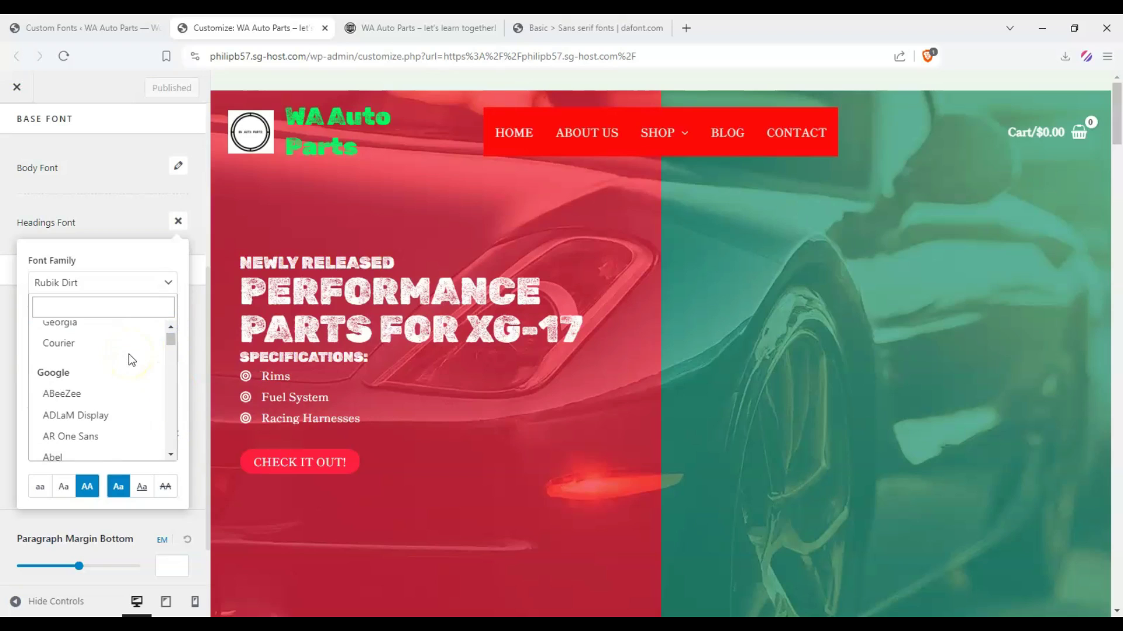
key(Escape)
- Choose lemonmilk as the Headings Font family at Normal 400
click(170, 320)
scroll(111, 366, down, 1)
click(121, 319)
click(152, 316)
drag(171, 445, 171, 354)
scroll(128, 385, down, 3)
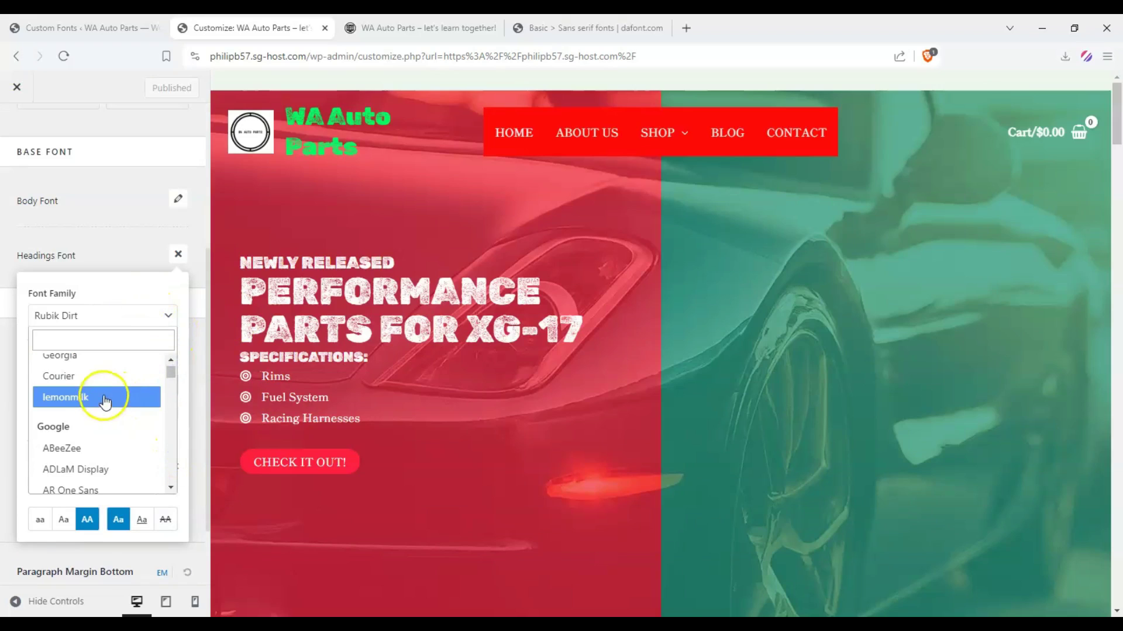
click(105, 398)
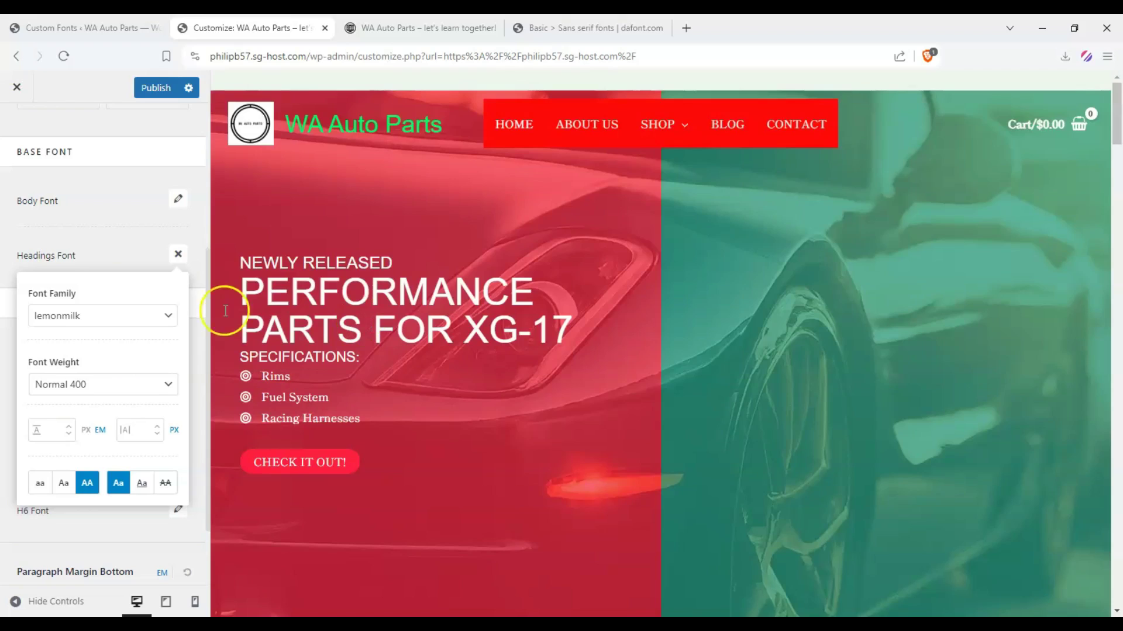
click(177, 253)
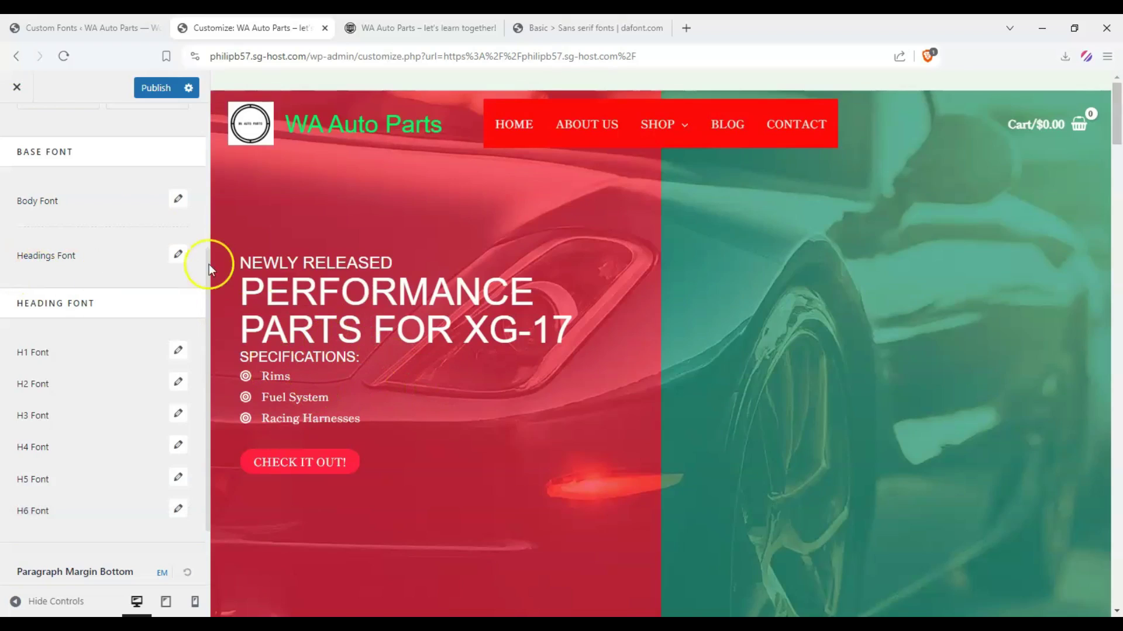
- Change the Body Font family to lemonmilk in the typography settings
click(178, 201)
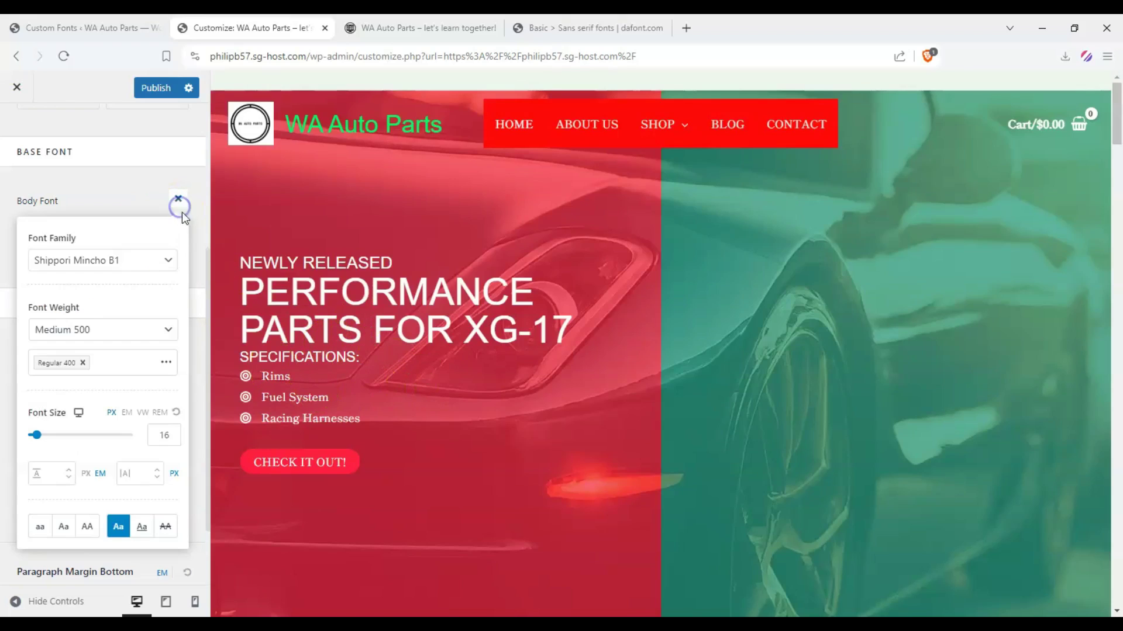
click(161, 262)
drag(168, 400, 161, 283)
scroll(95, 346, down, 1)
click(99, 410)
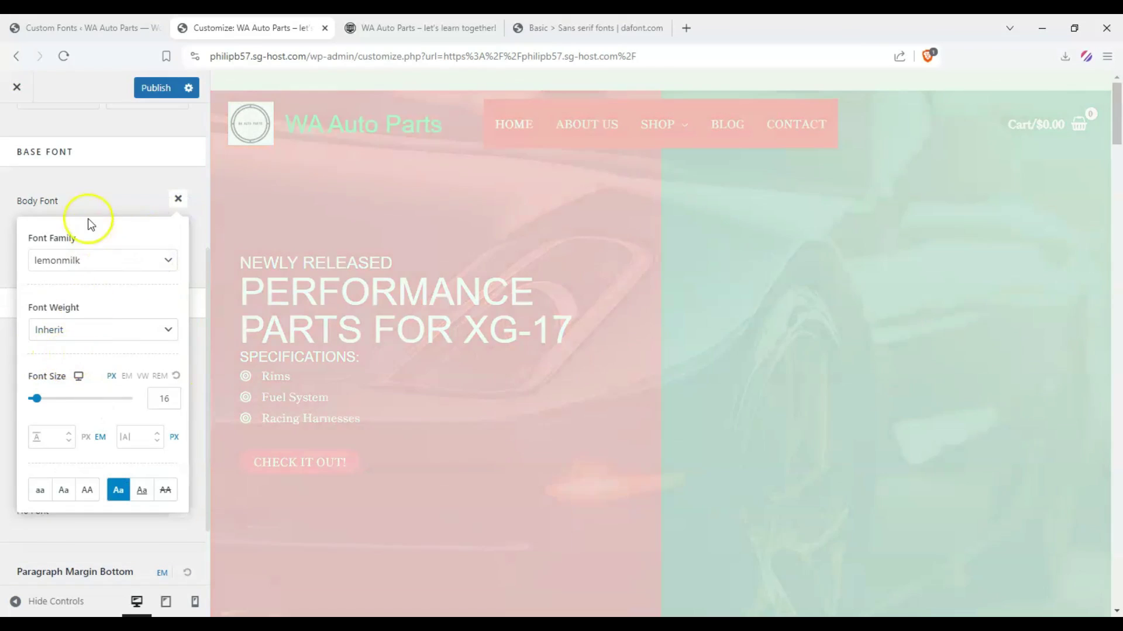
click(127, 186)
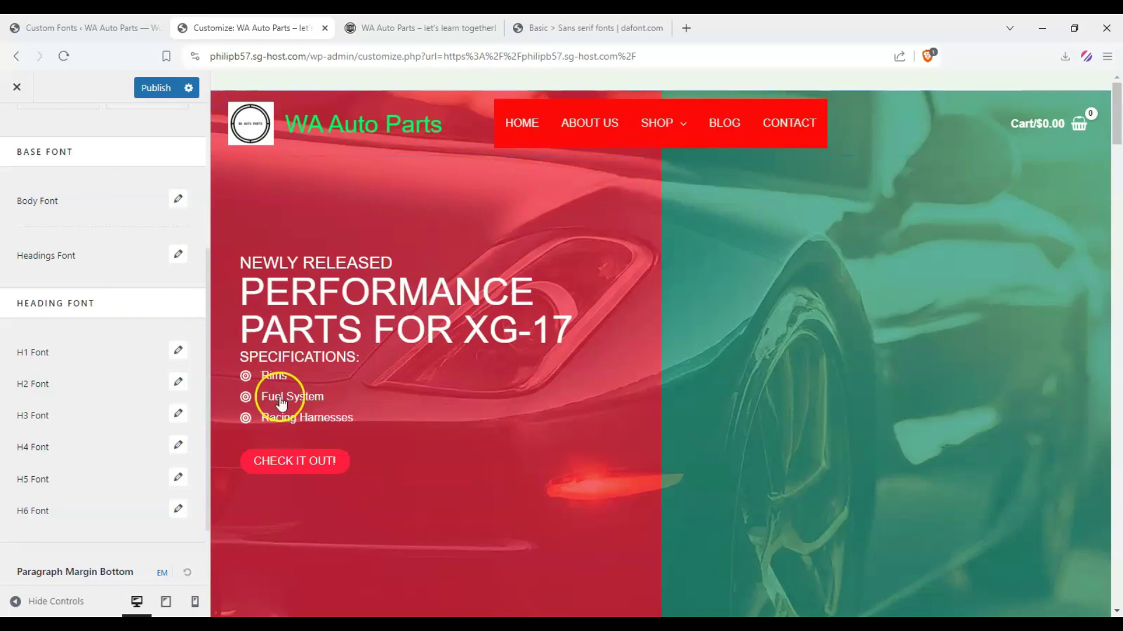
- Check the preview headline and publish the typography changes
drag(267, 290, 585, 325)
scroll(83, 231, up, 5)
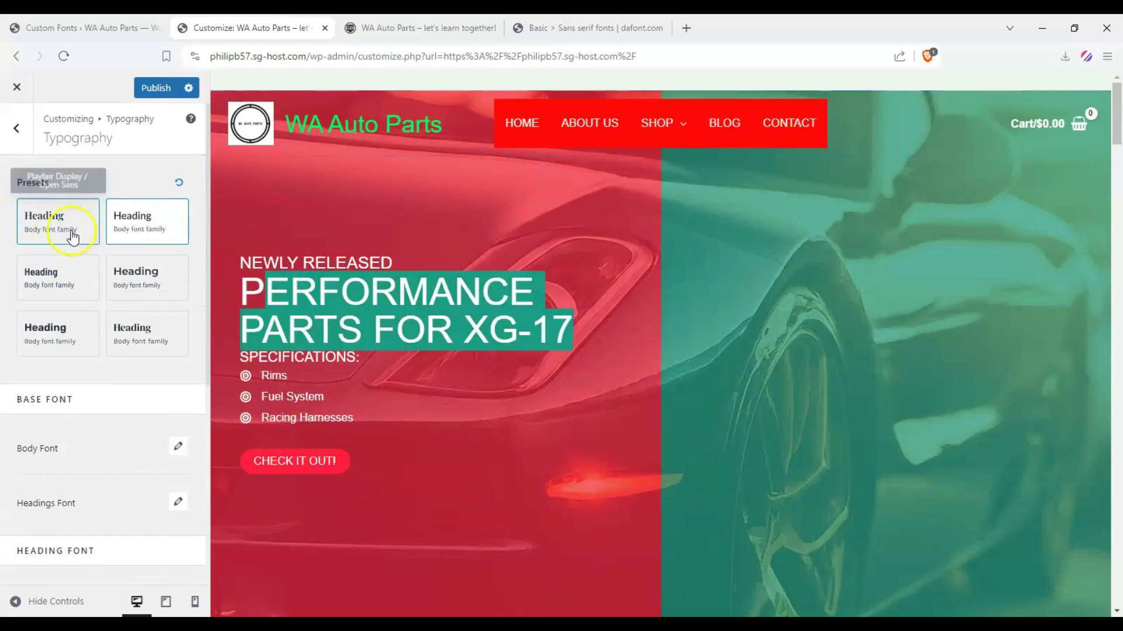
click(150, 89)
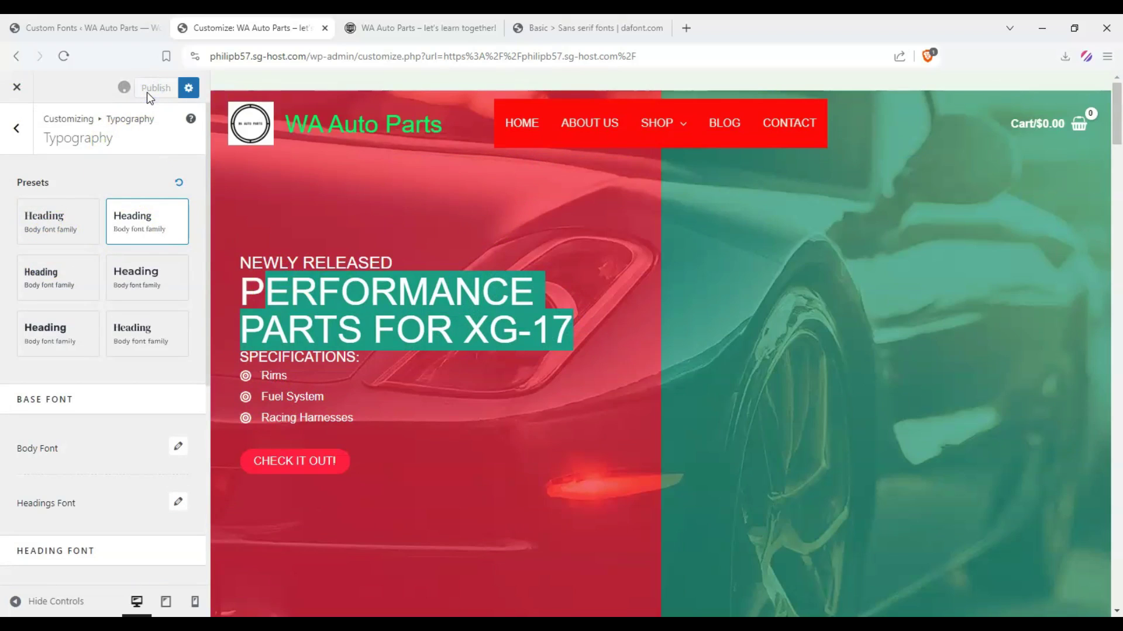
- Reload the WA Auto Parts site and scroll to confirm the lemonmilk headings, menu and body text
key(ctrl+Tab)
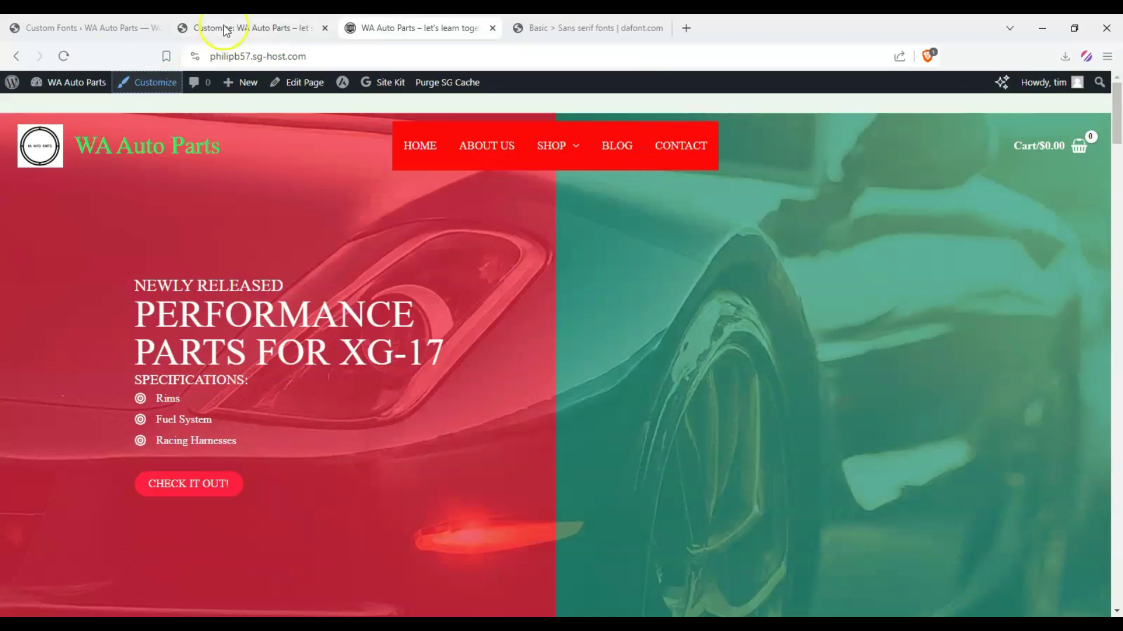
click(62, 56)
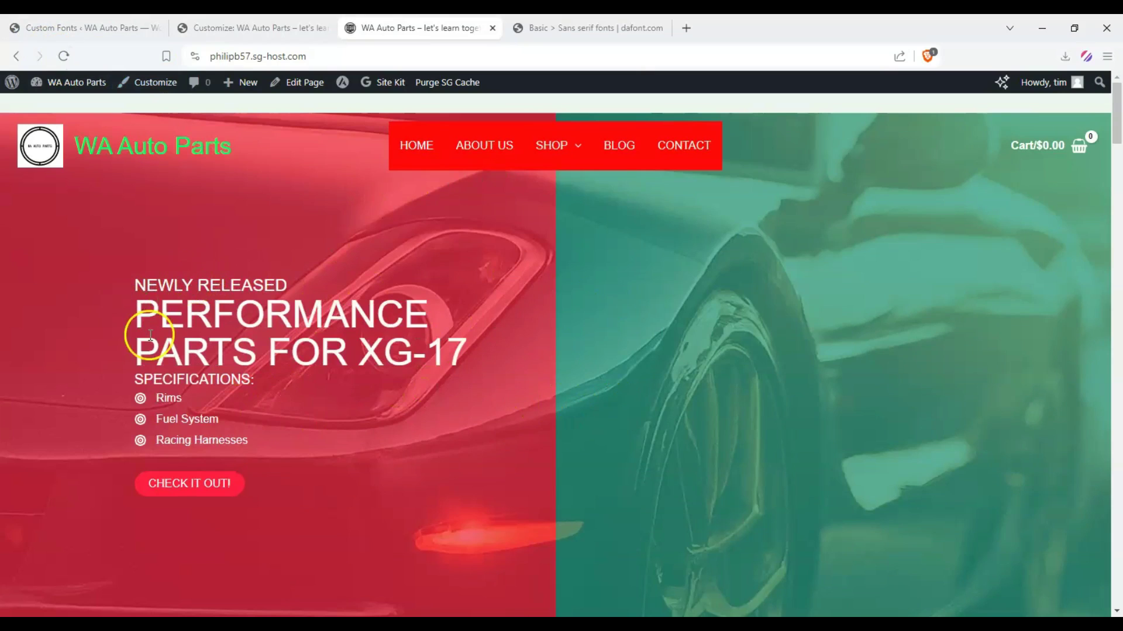
drag(139, 317, 252, 444)
scroll(318, 265, down, 15)
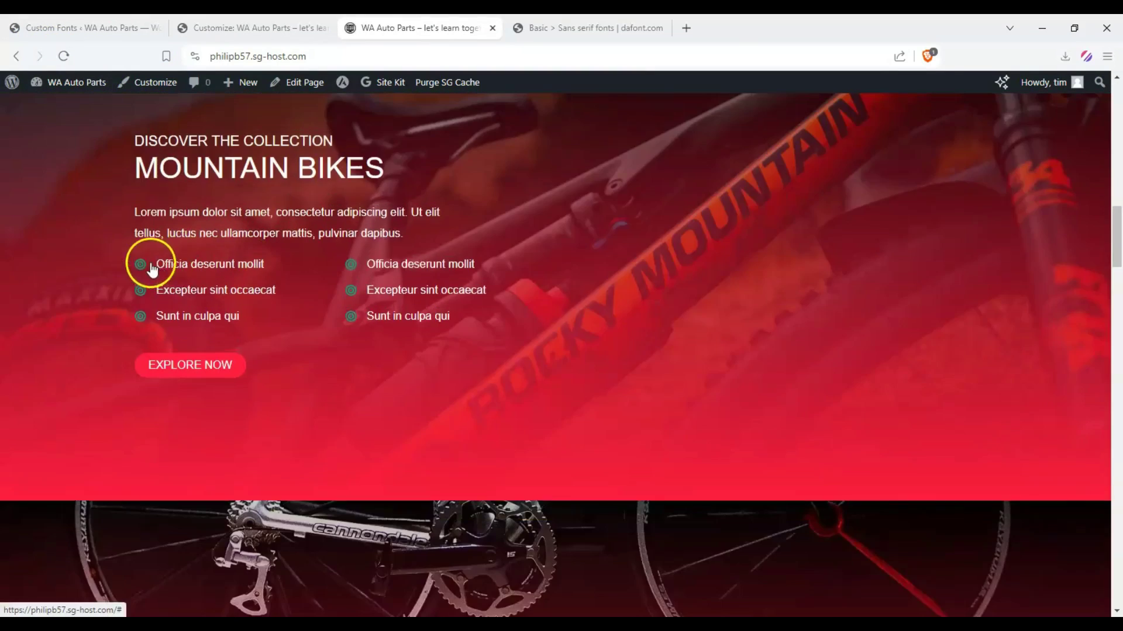
scroll(152, 263, up, 15)
click(239, 288)
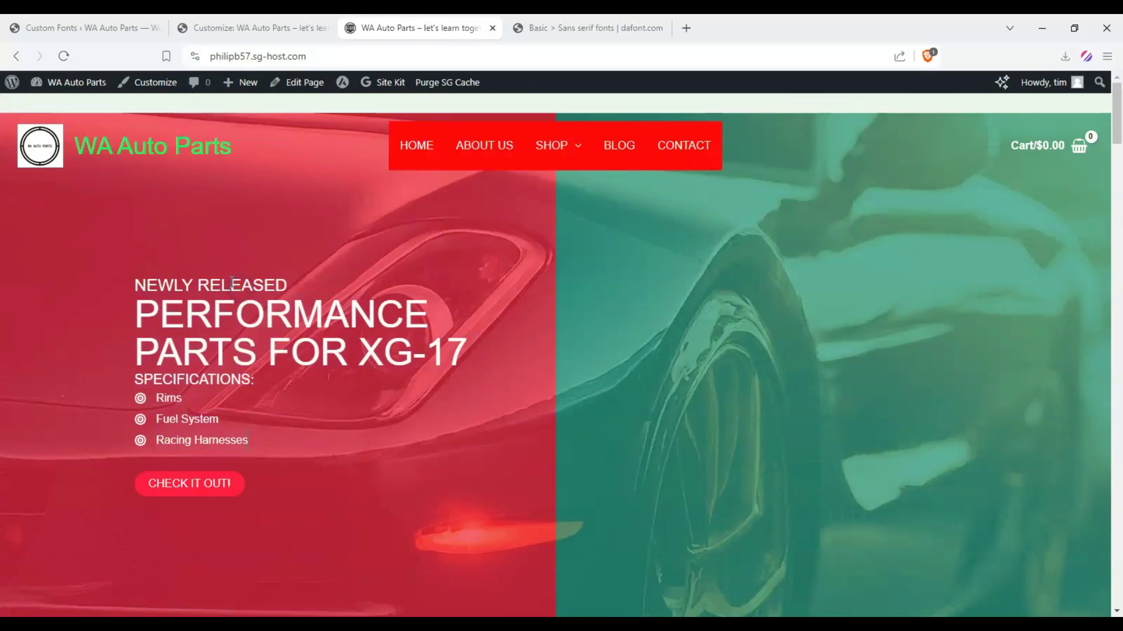